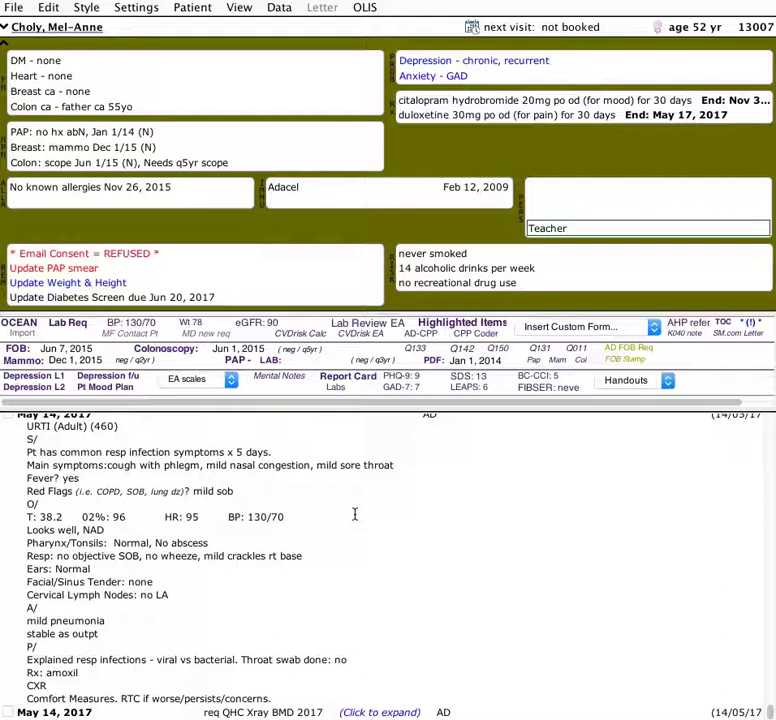
- Open a new prescription for the patient from the chart
click(442, 514)
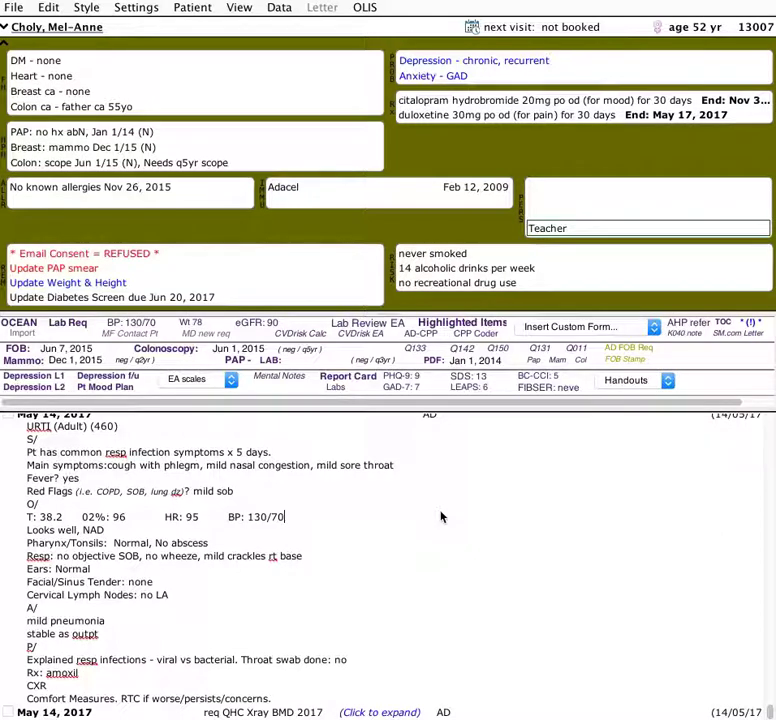
drag(416, 506, 473, 488)
key(super+r)
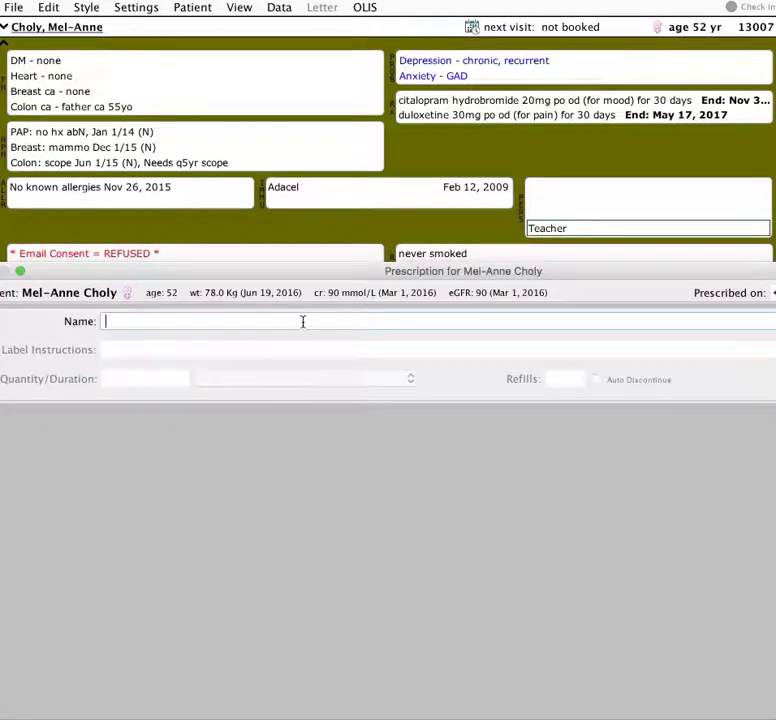
text(contin)
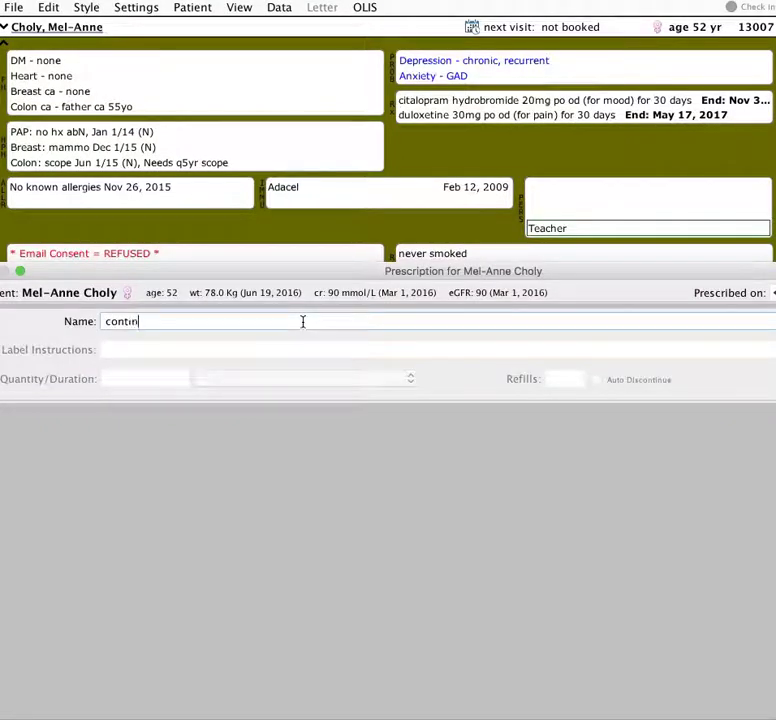
key(Return)
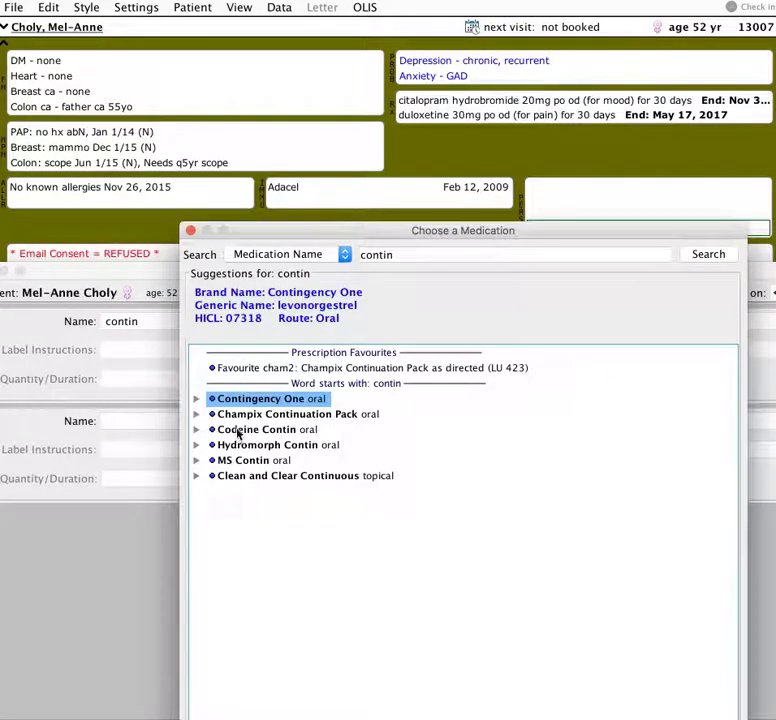
click(239, 431)
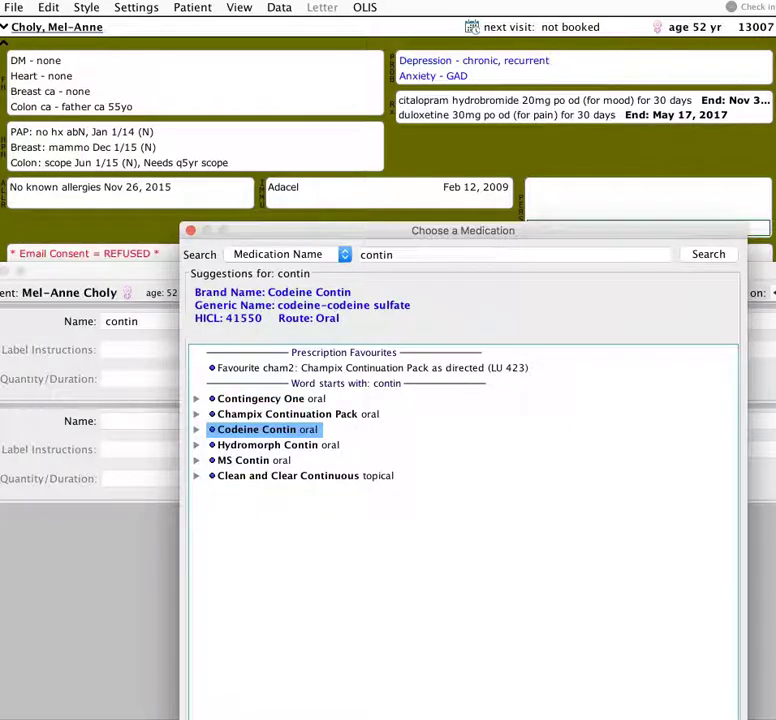
key(Return)
drag(60, 272, 102, 264)
click(29, 263)
click(607, 586)
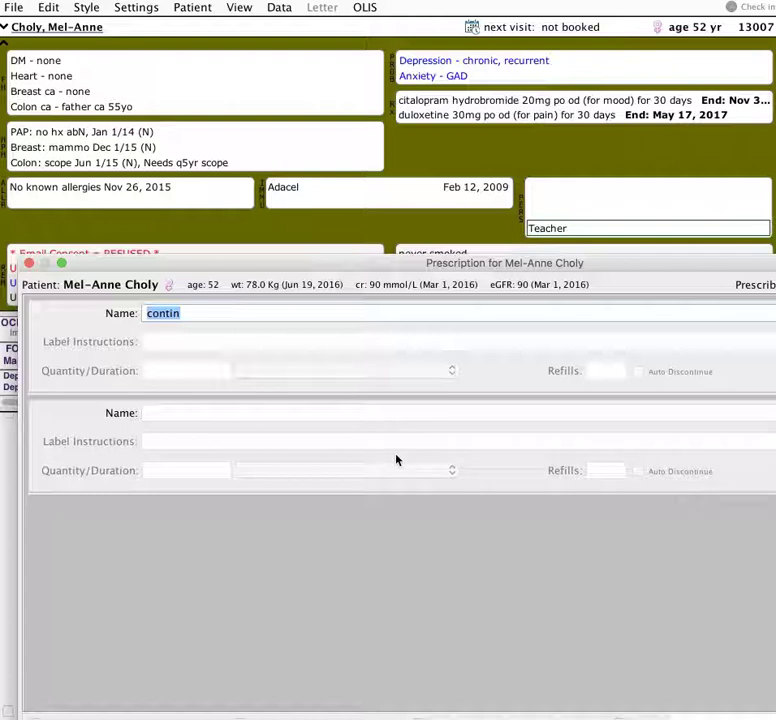
click(202, 315)
drag(202, 315, 114, 298)
key(BackSpace)
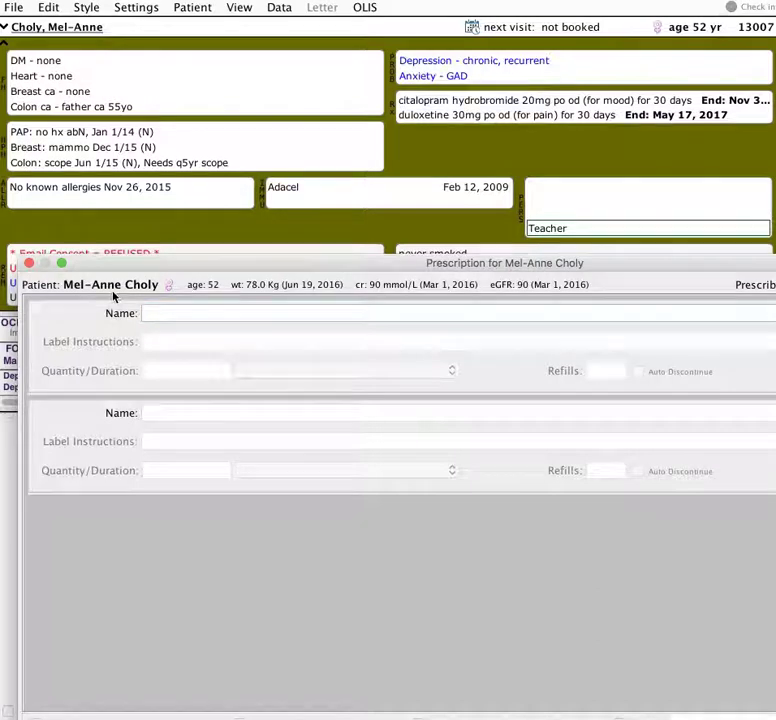
- Search medications for "dilaudi", choose Dilaudid oral for the prescription and acknowledge the monitored-drug notice
text(dilaudi)
key(Return)
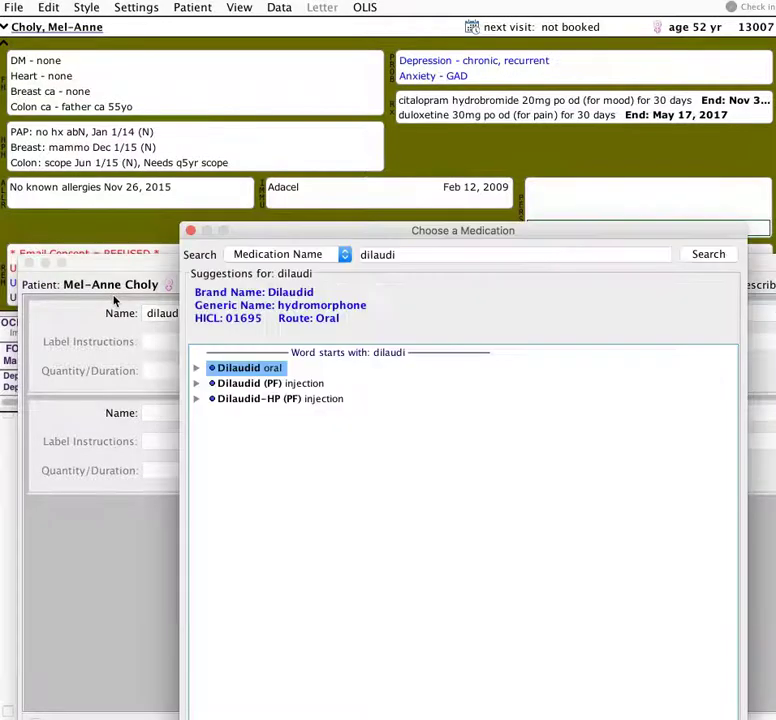
double_click(242, 373)
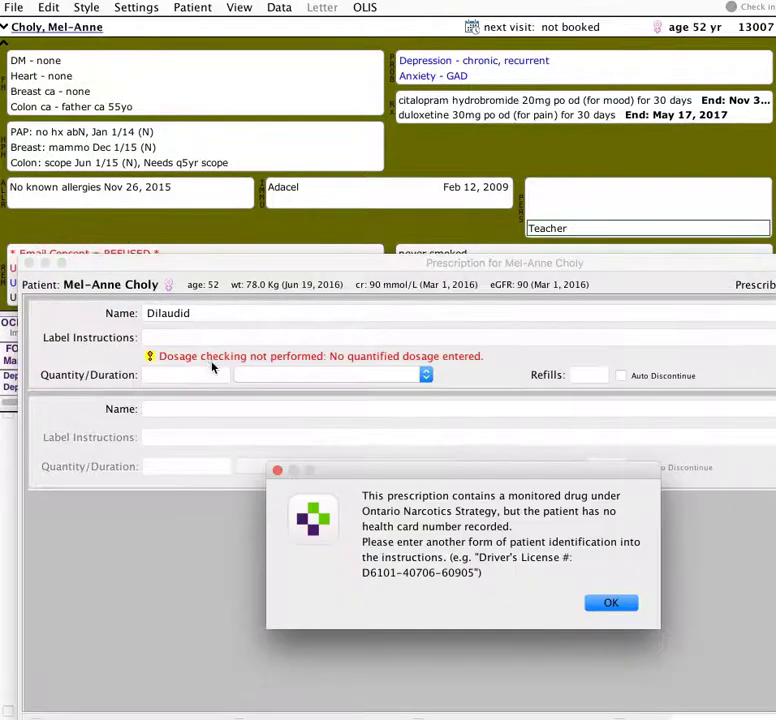
click(606, 604)
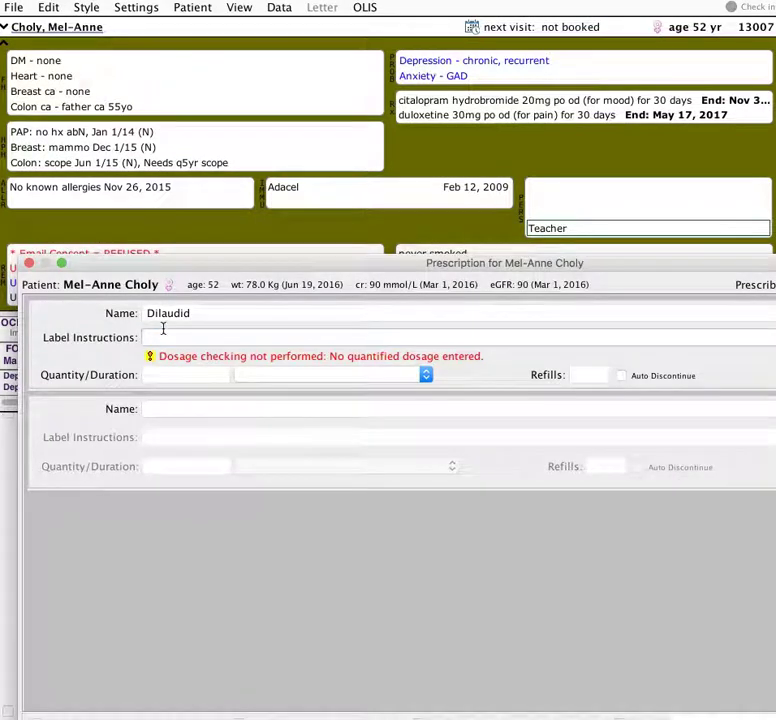
- Write the Dilaudid label instructions as "1mg: 1 tab po q4hr prn (NMT 2/day)"
text(1mg: 1)
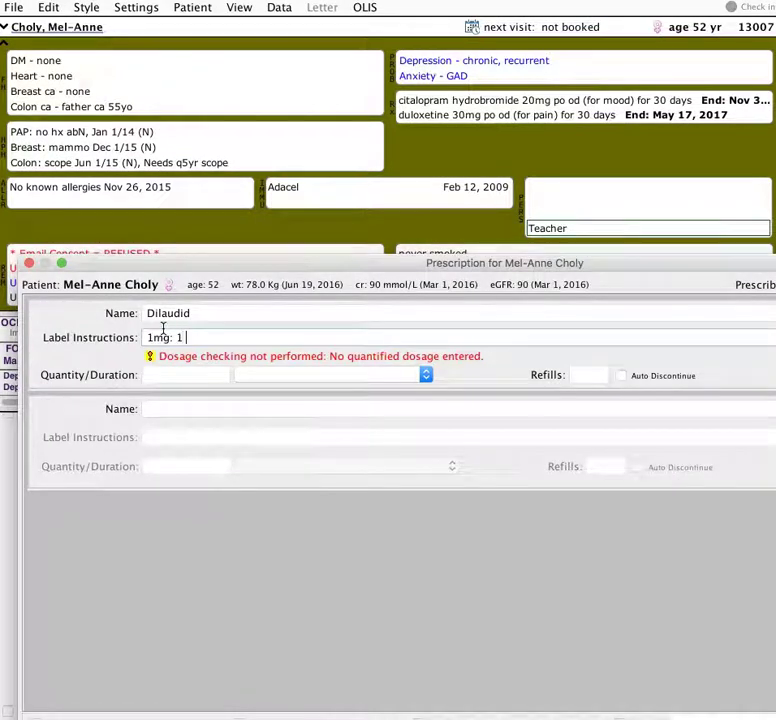
text( tab po q)
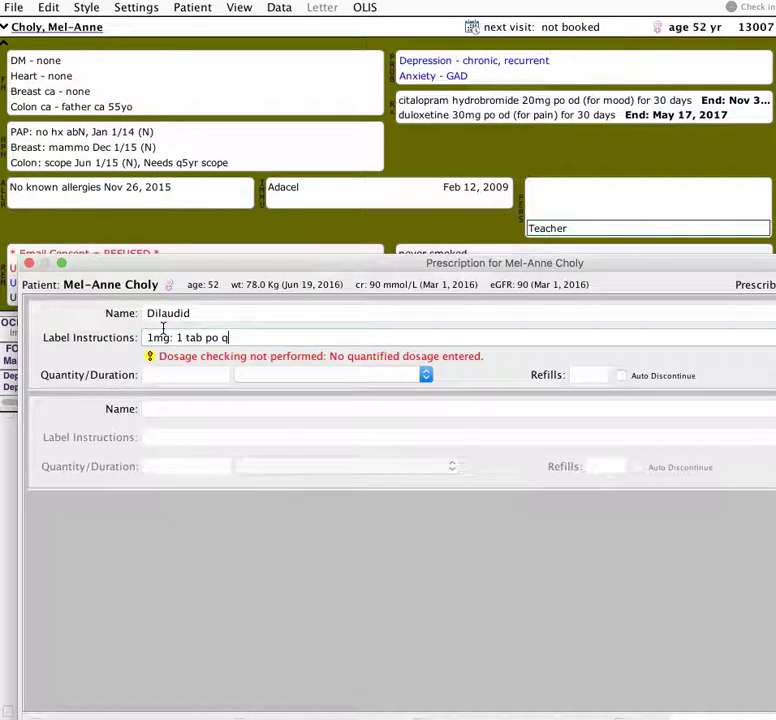
text(4hr prn ()
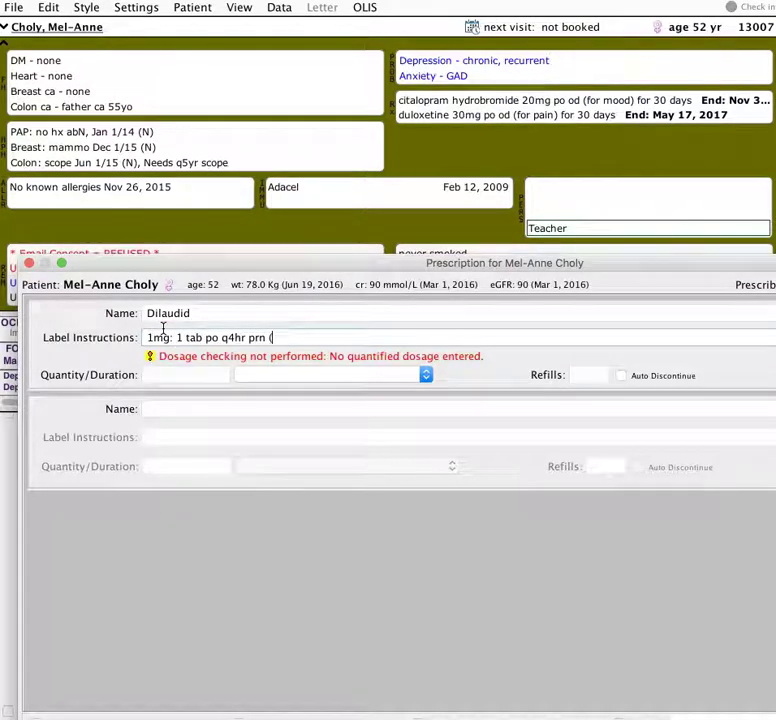
key(BackSpace)
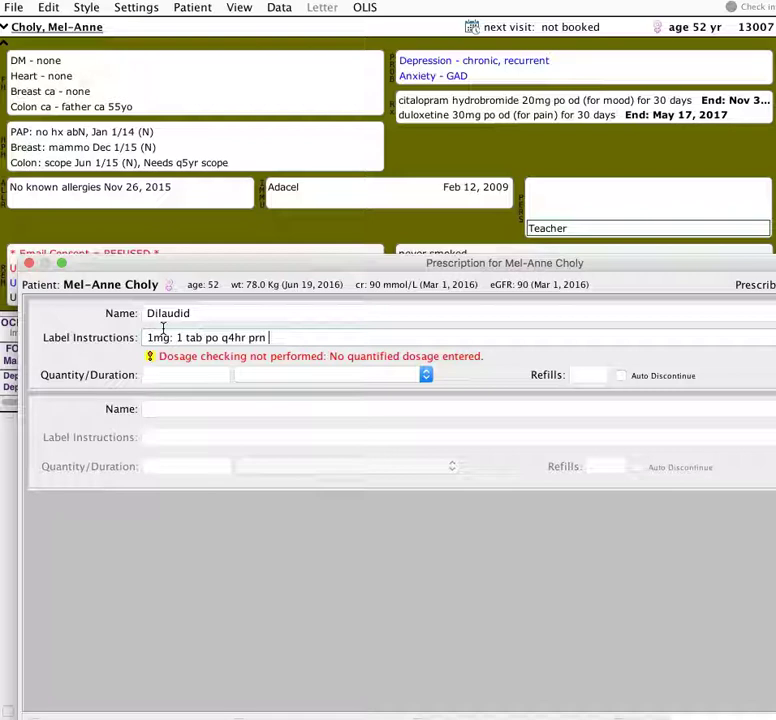
text((NMT 2/day))
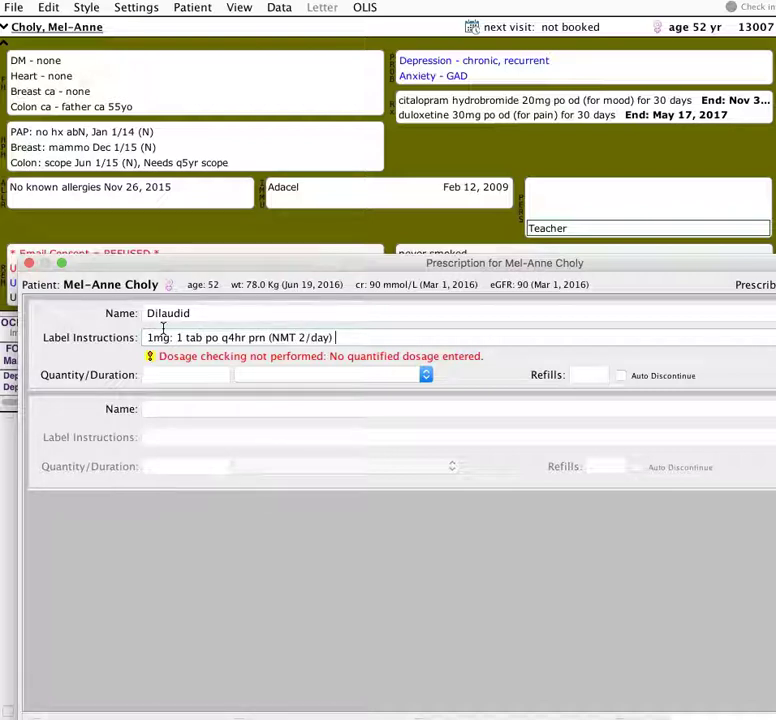
- Set the Dilaudid quantity to 20 tablets and post the prescription to the chart without printing it
click(170, 376)
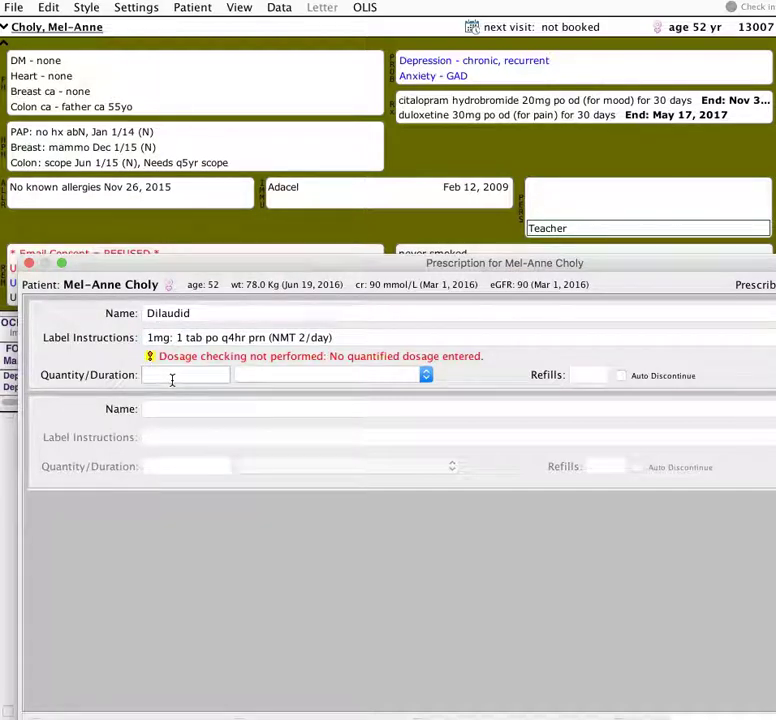
text(20 tab)
key(Tab)
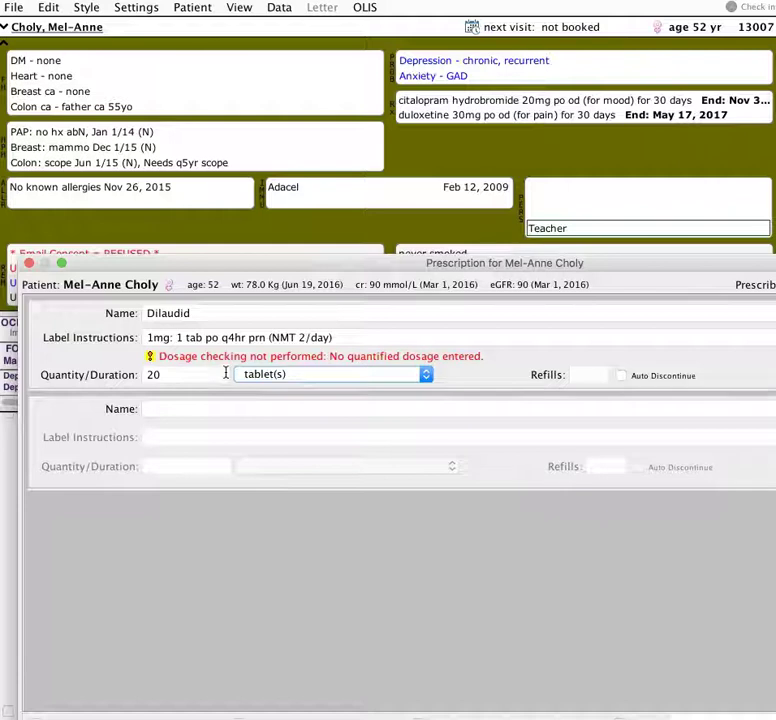
drag(322, 256, 152, 119)
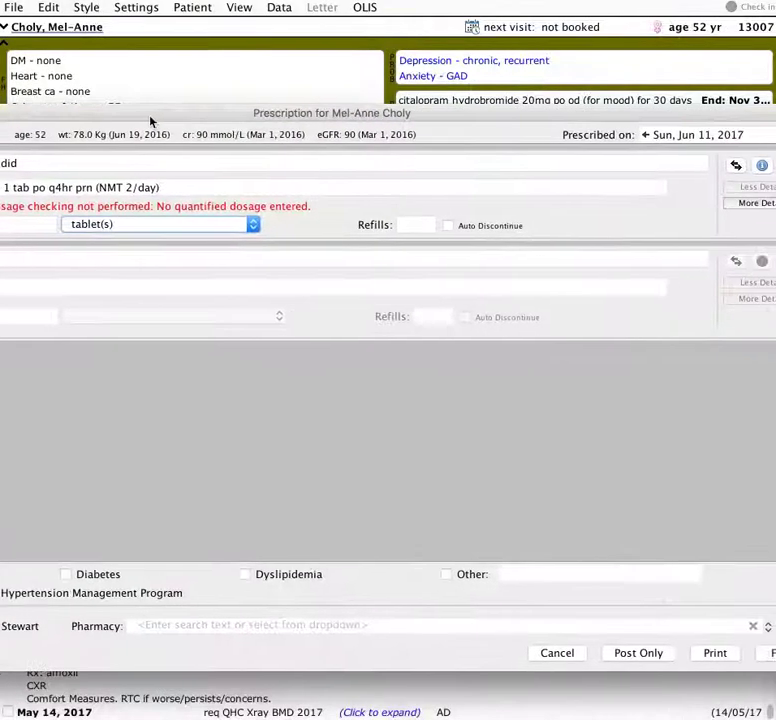
click(632, 653)
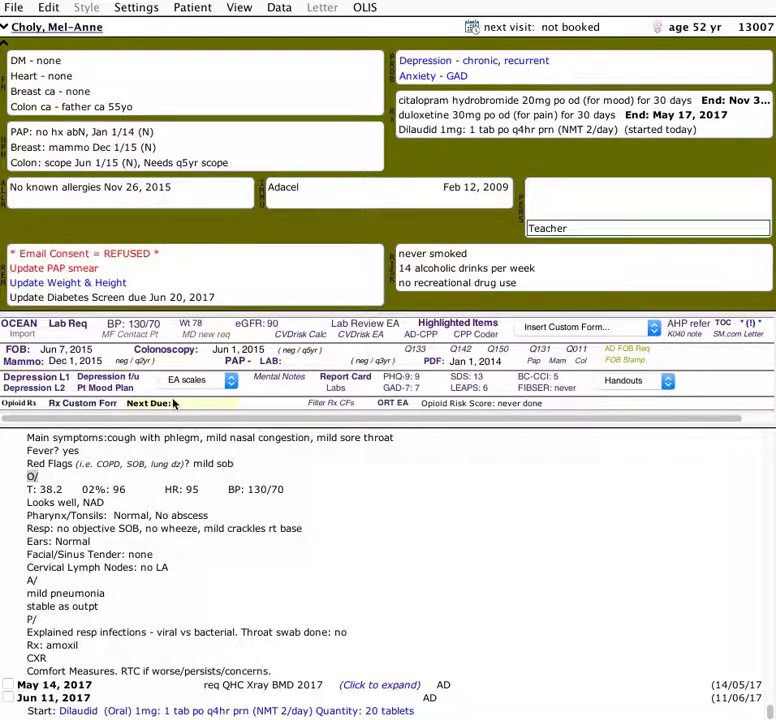
- Insert the Opioid Rx Renewal custom form into the patient's chart
click(212, 404)
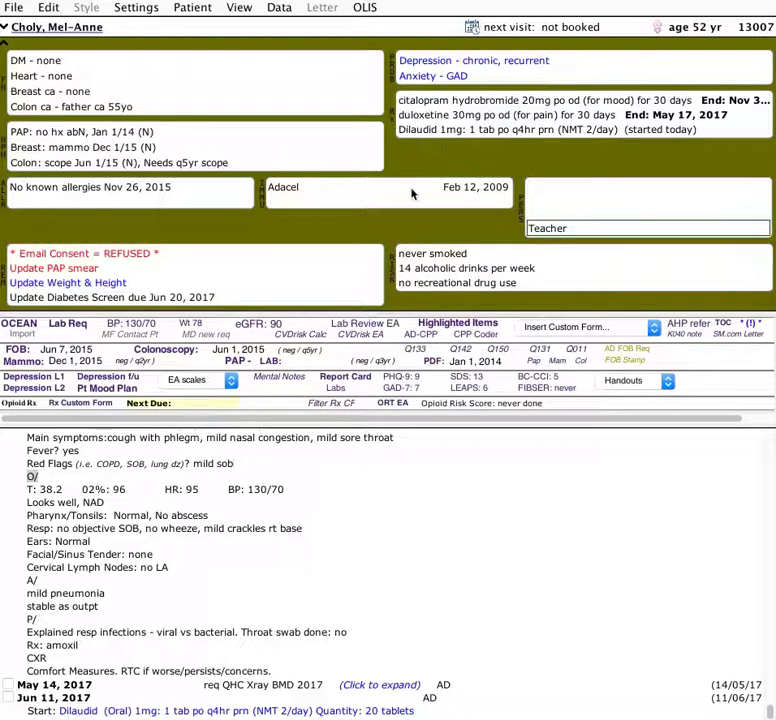
click(71, 406)
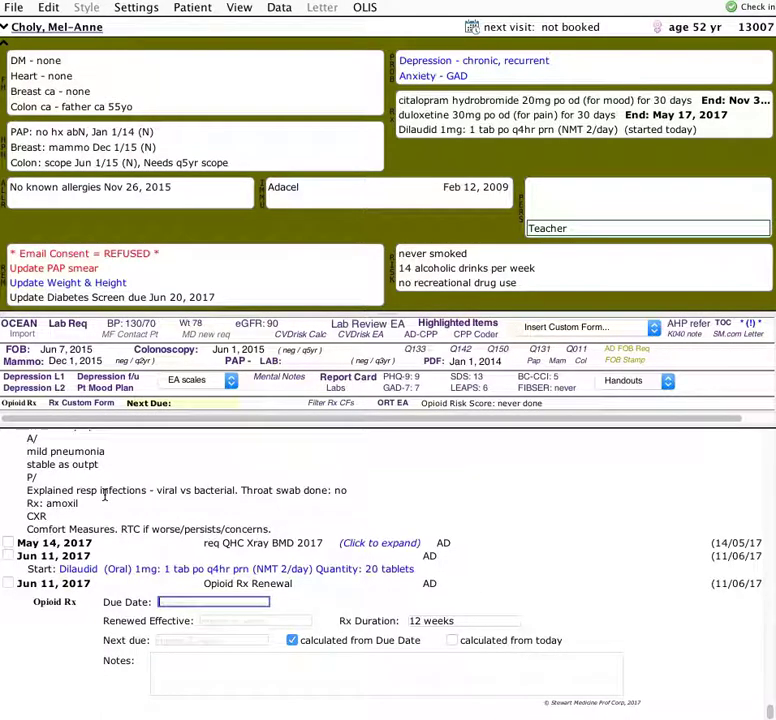
click(166, 639)
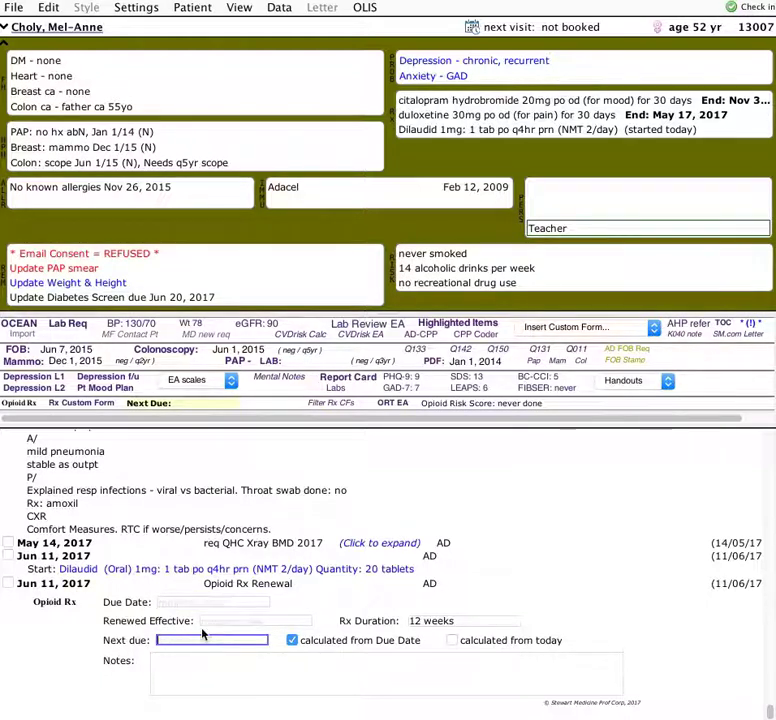
- Change the date of the Dilaudid prescription note to Jun 1, 2017
right_click(52, 558)
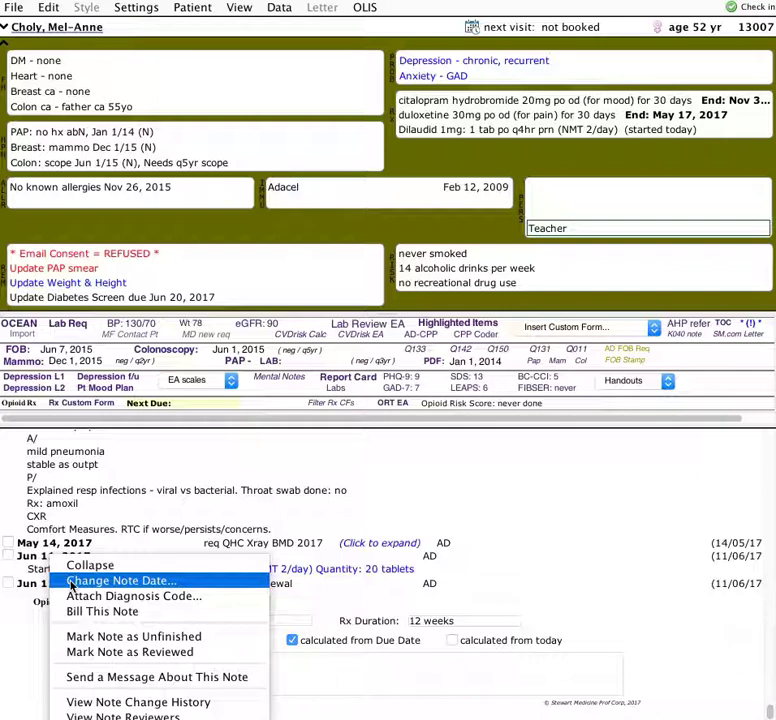
click(71, 582)
text(jun 1, 17)
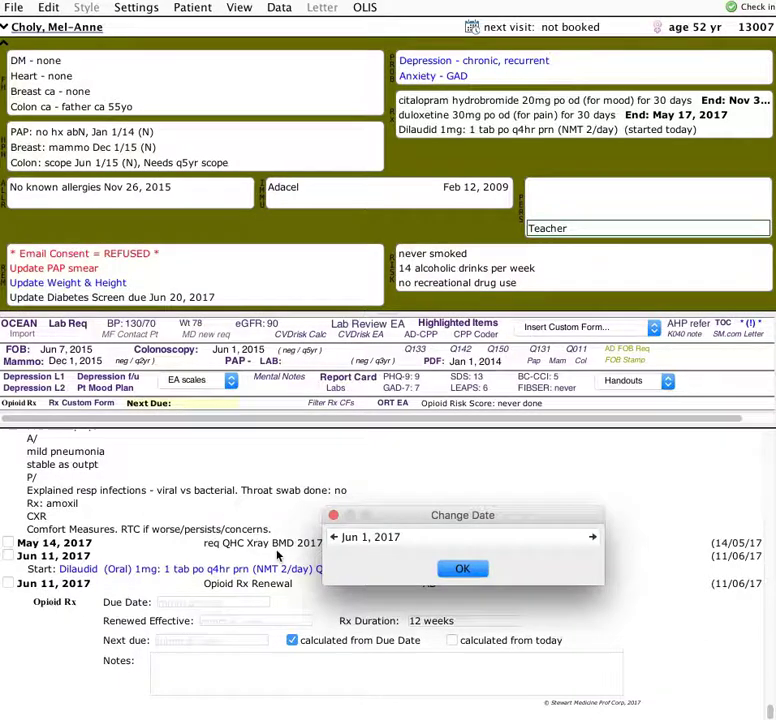
click(460, 568)
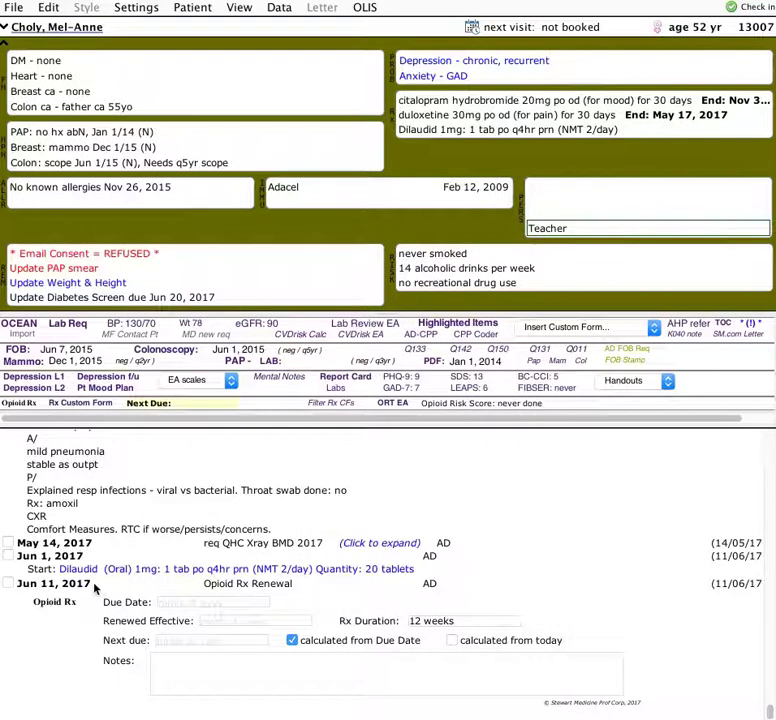
- Change the note date of the Opioid Rx Renewal form to Jun 1, 2017
right_click(42, 586)
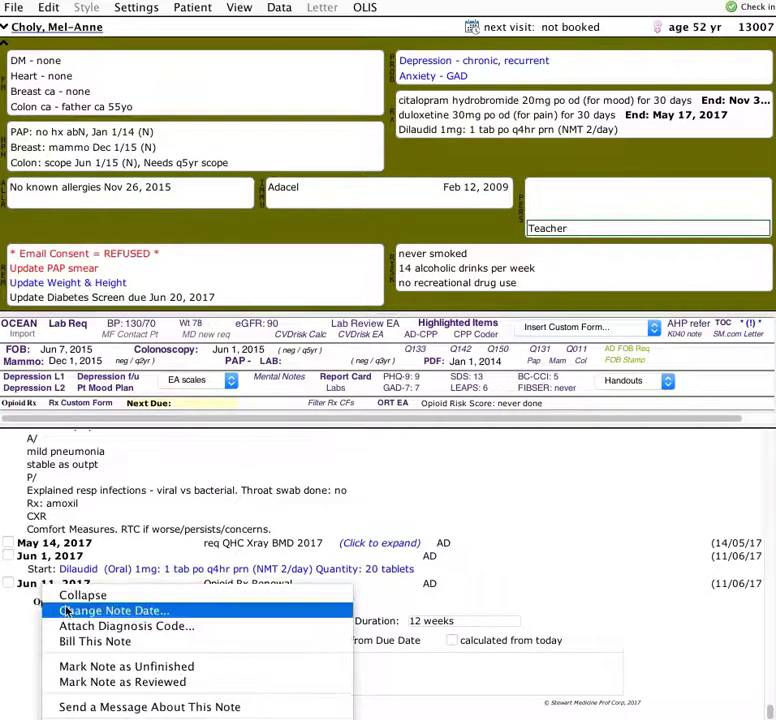
click(73, 611)
key(BackSpace)
text(jun)
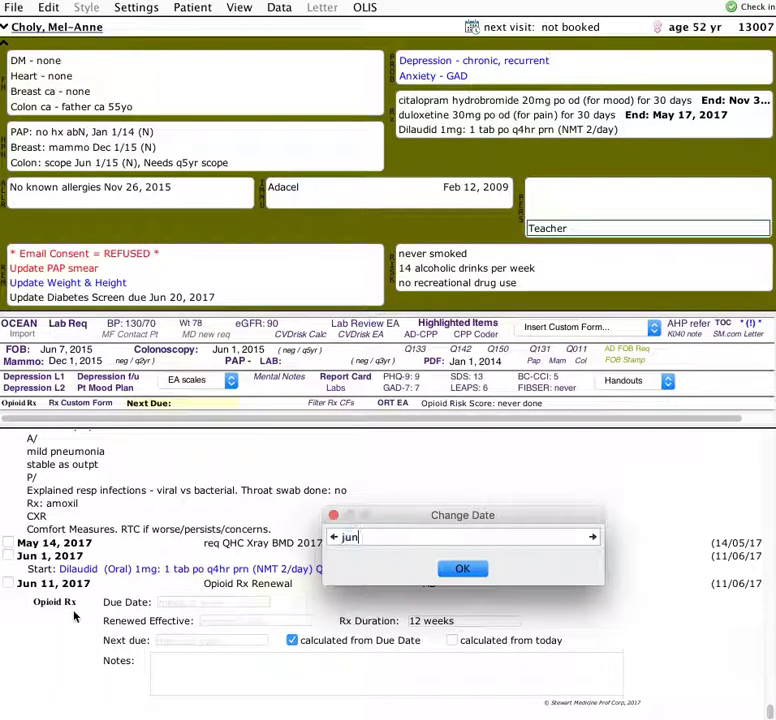
text( 1, 17)
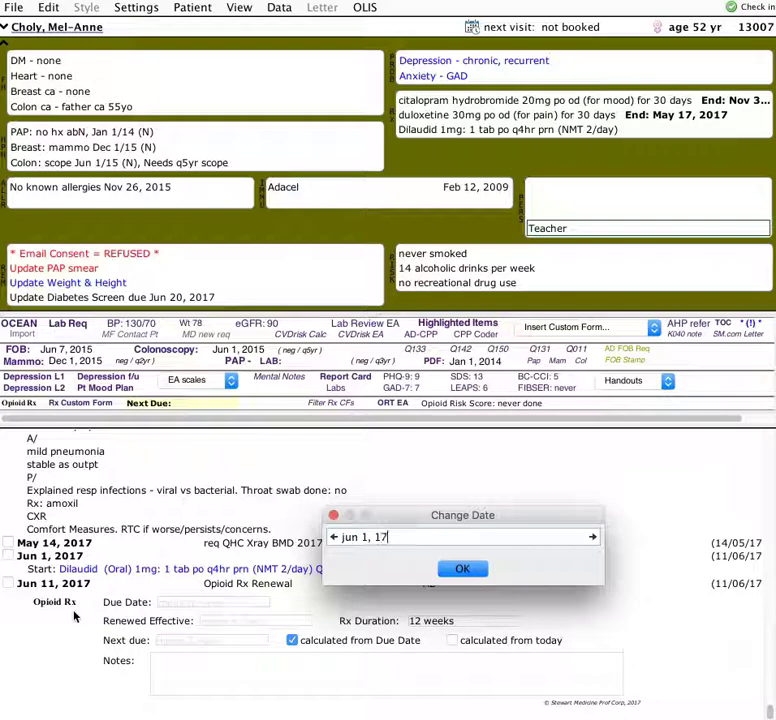
key(Return)
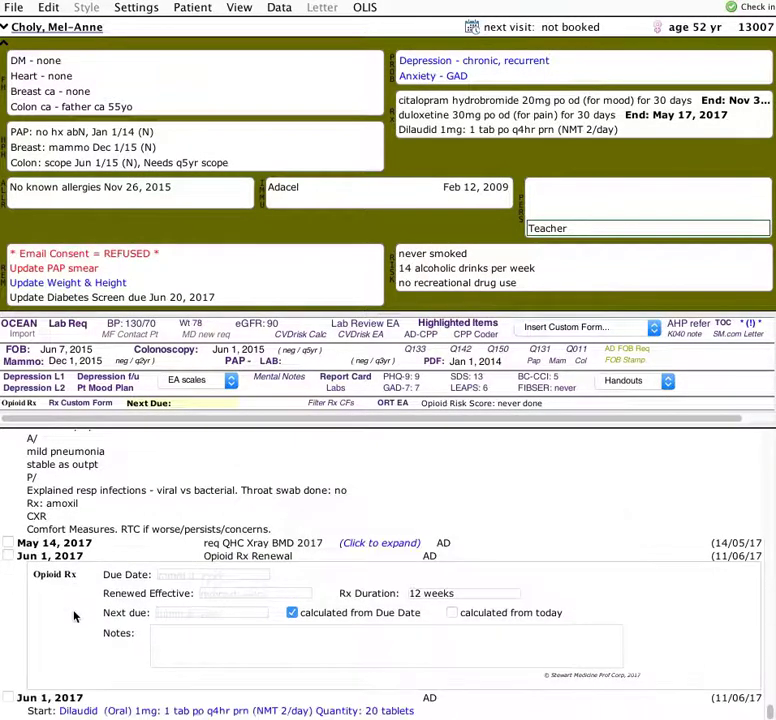
- Set the Next due date on the Opioid Rx Renewal form to Jun 11, 2017
click(197, 609)
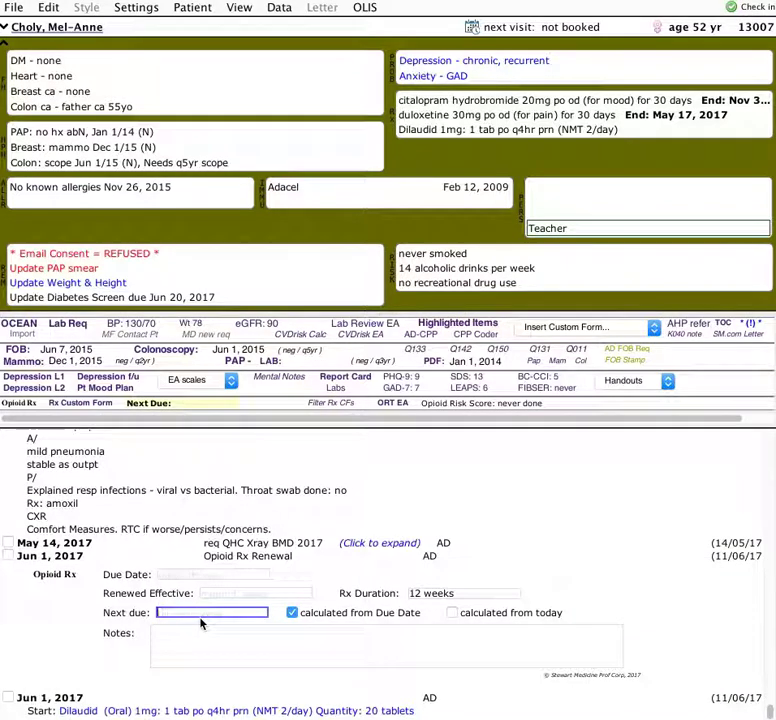
text(Jun 11, 17)
key(Tab)
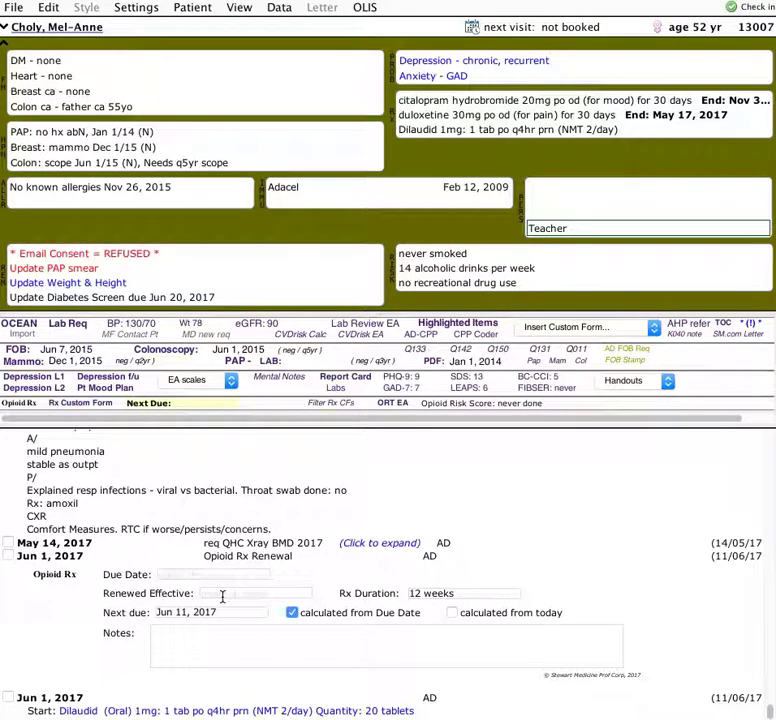
- Enter Jun 1, 2017 as Renewed Effective and 10 days as Rx Duration on the Jun 1 Opioid Rx Renewal form
click(220, 594)
text(Jun)
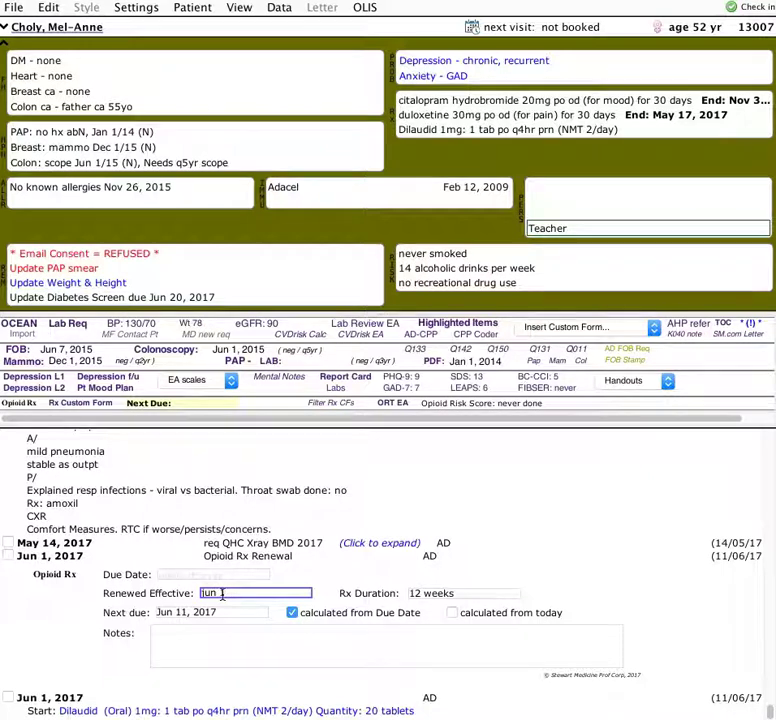
text( 1, 17)
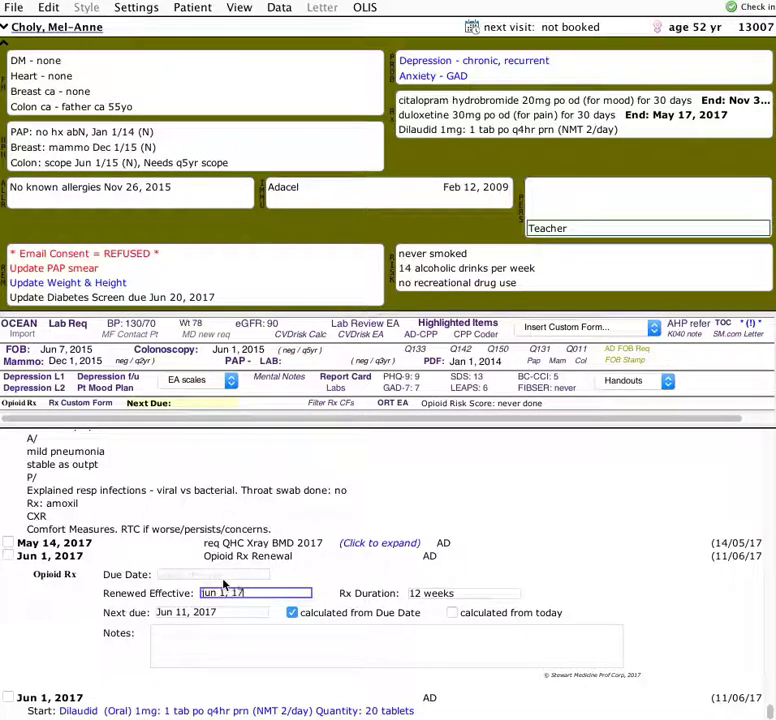
key(Tab)
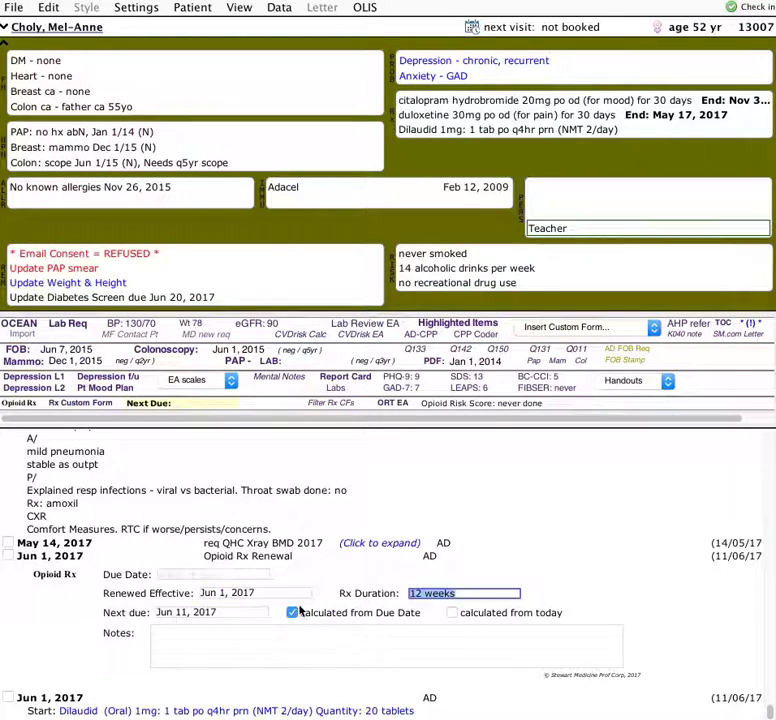
text(10)
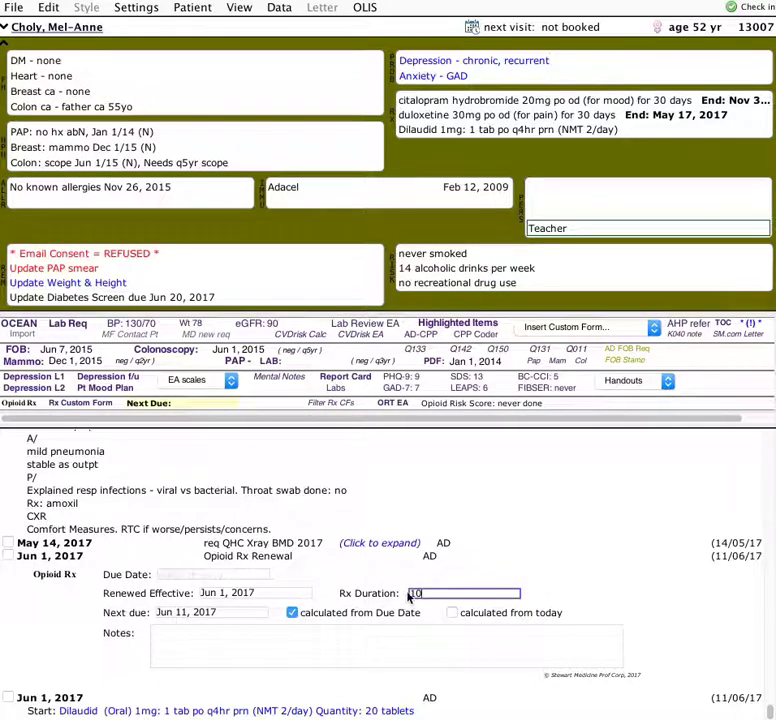
click(441, 595)
text(days)
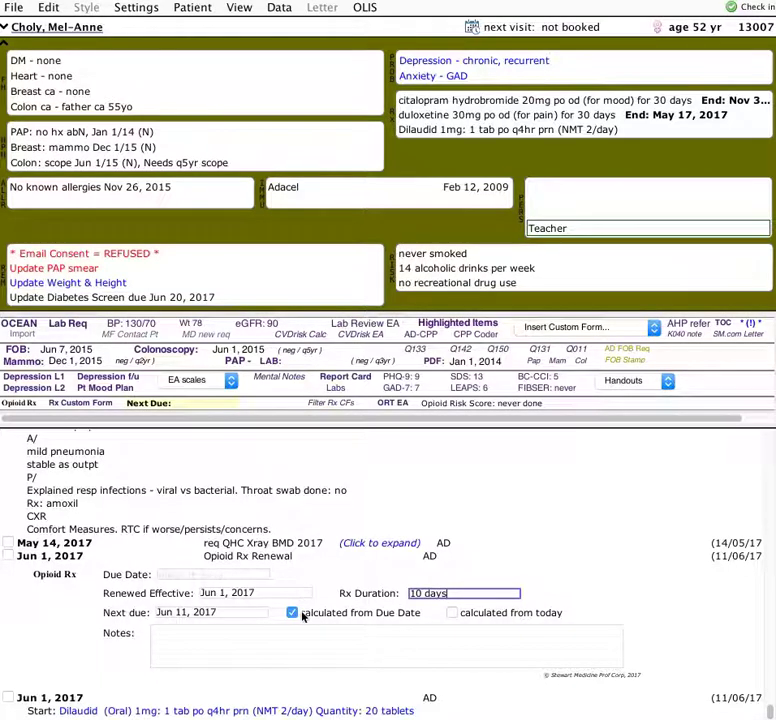
key(Tab)
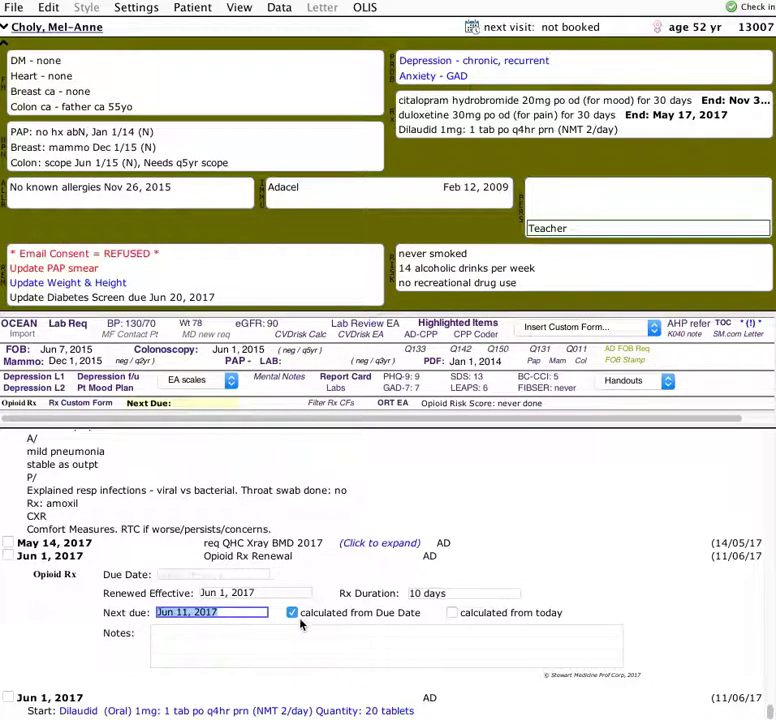
- Mark the Next due date on the Jun 1 form as calculated from today and commit the form's entries
click(540, 613)
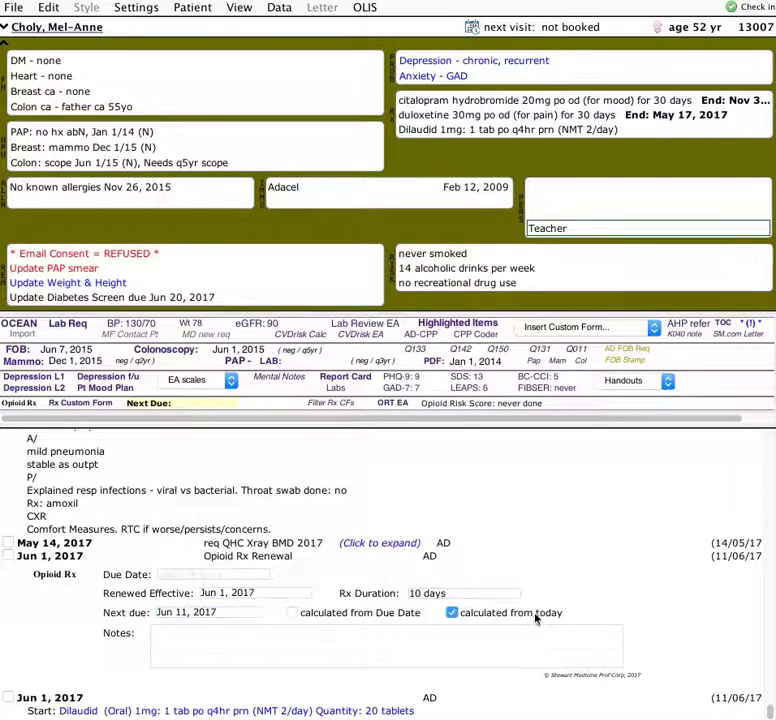
click(373, 656)
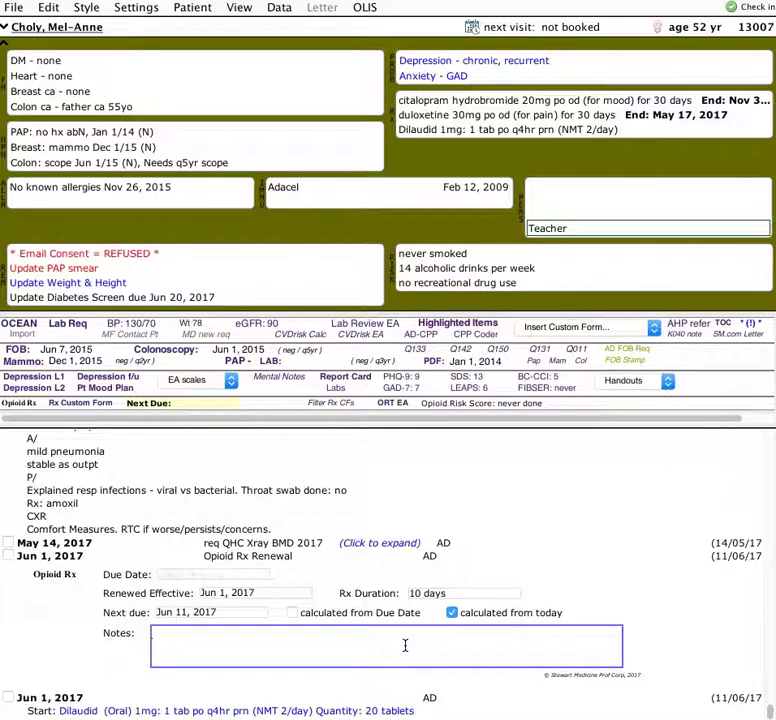
scroll(406, 644, up, 15)
scroll(364, 653, down, 15)
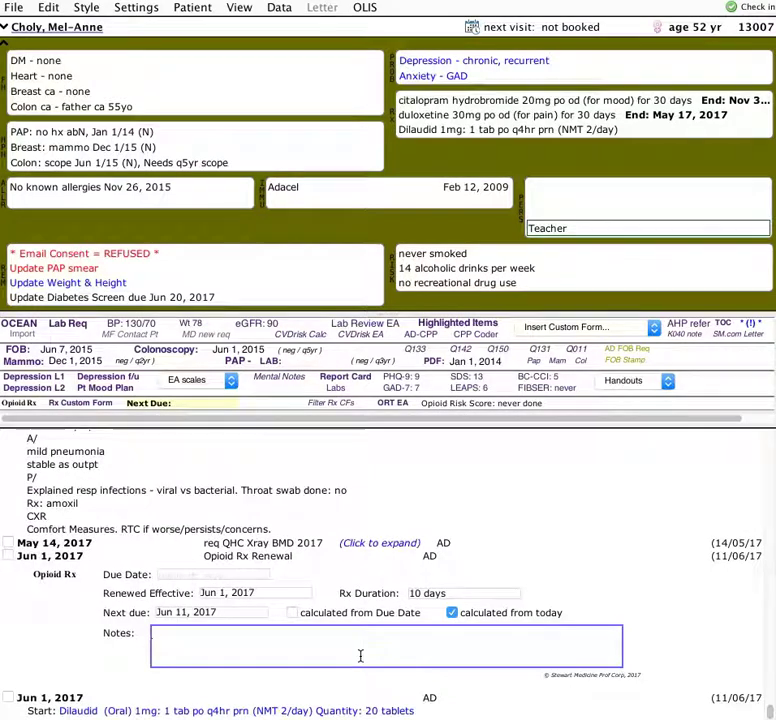
click(210, 488)
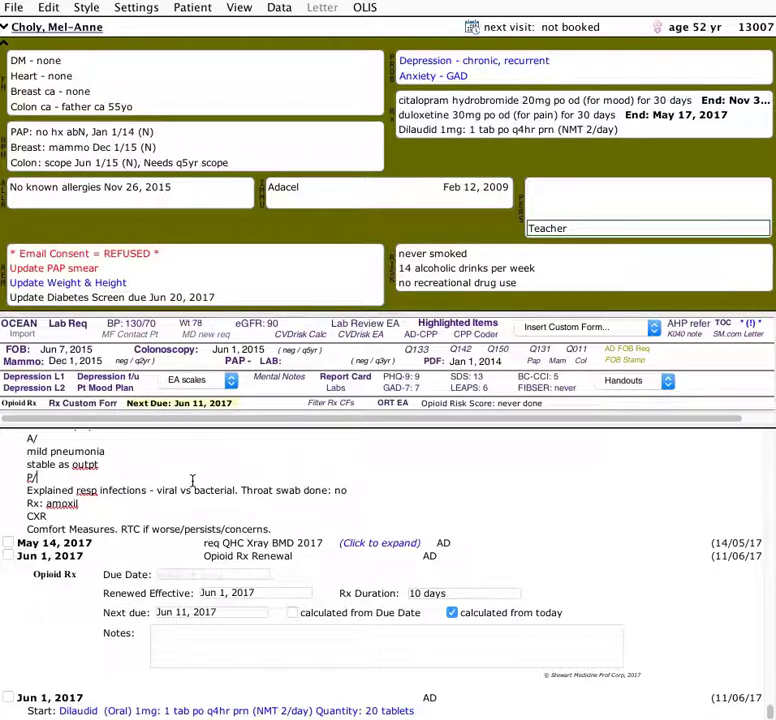
- Renew the Dilaudid prescription with a quantity of 120 tablets and post it to the chart only, without printing or faxing
double_click(422, 133)
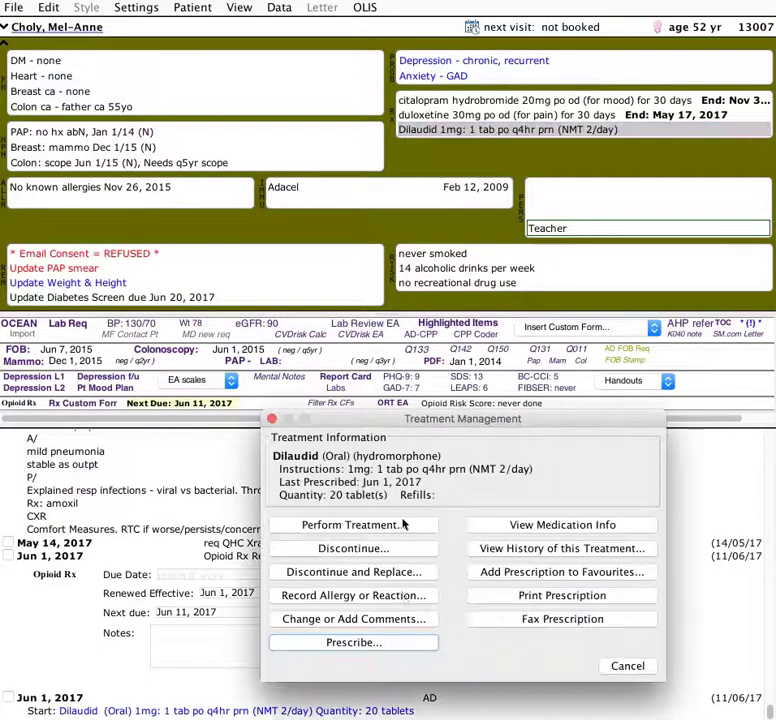
click(365, 648)
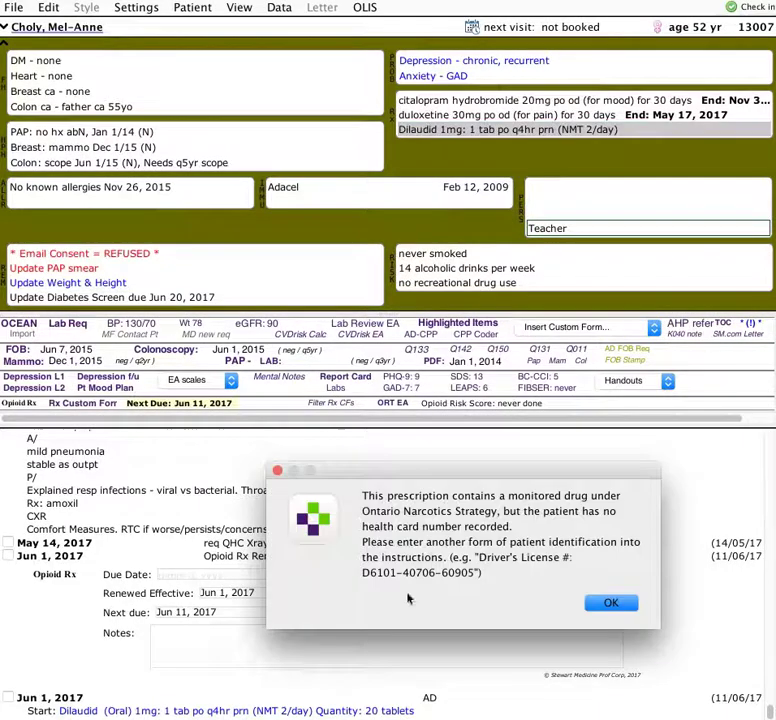
click(629, 601)
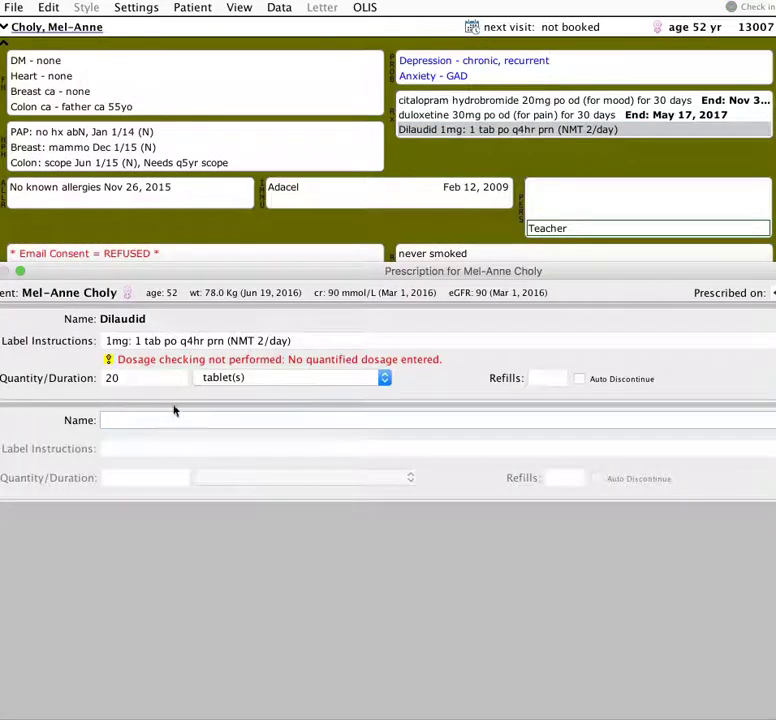
drag(140, 379, 73, 379)
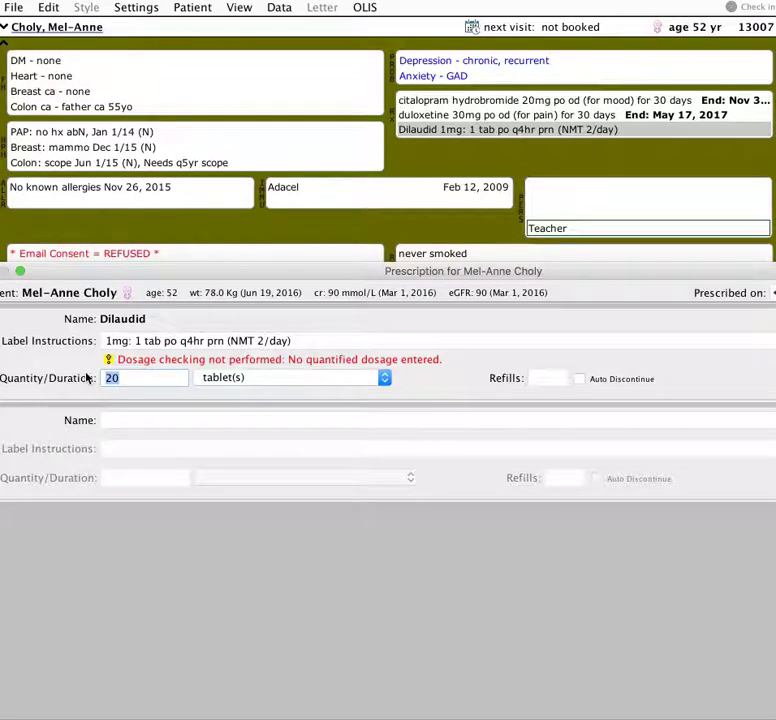
text(120)
key(Tab)
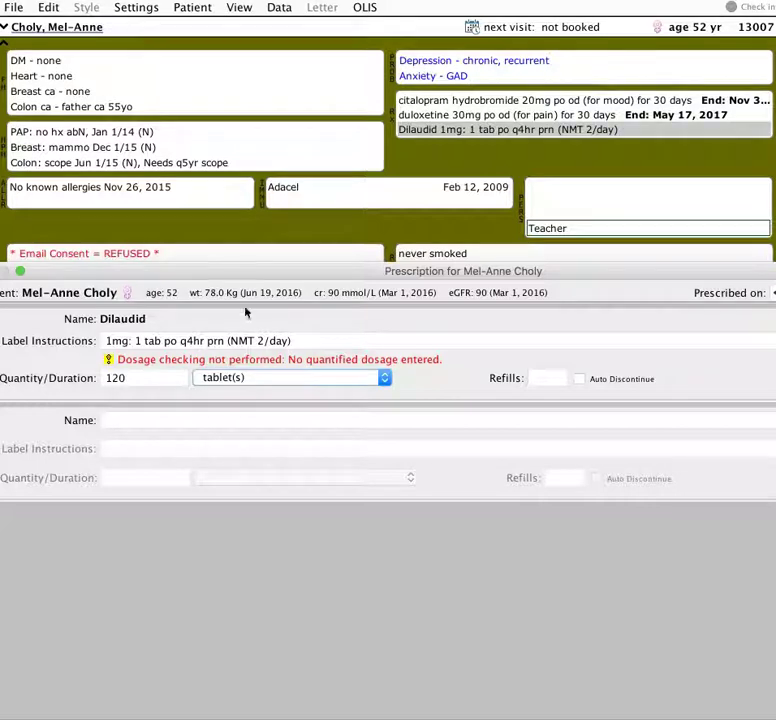
drag(268, 278, 106, 146)
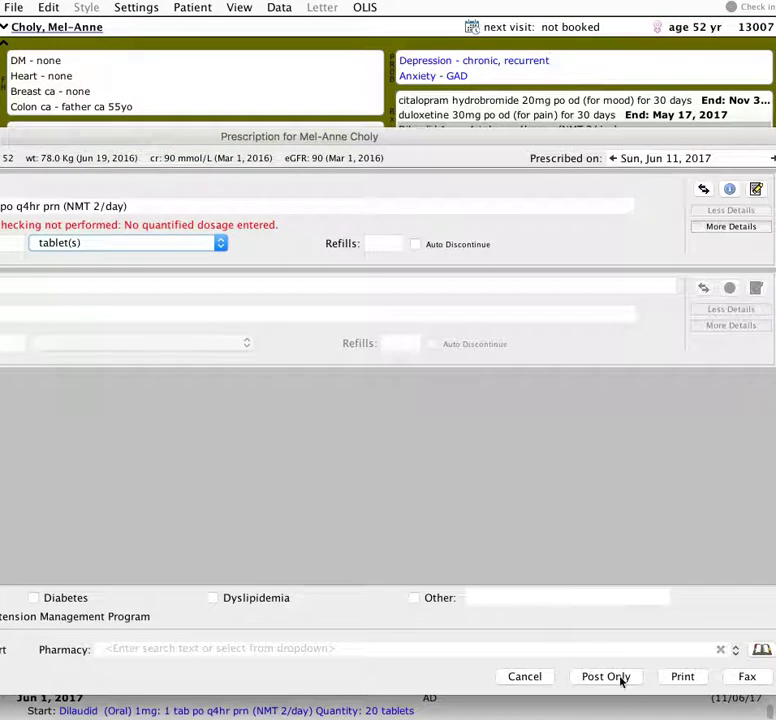
click(620, 679)
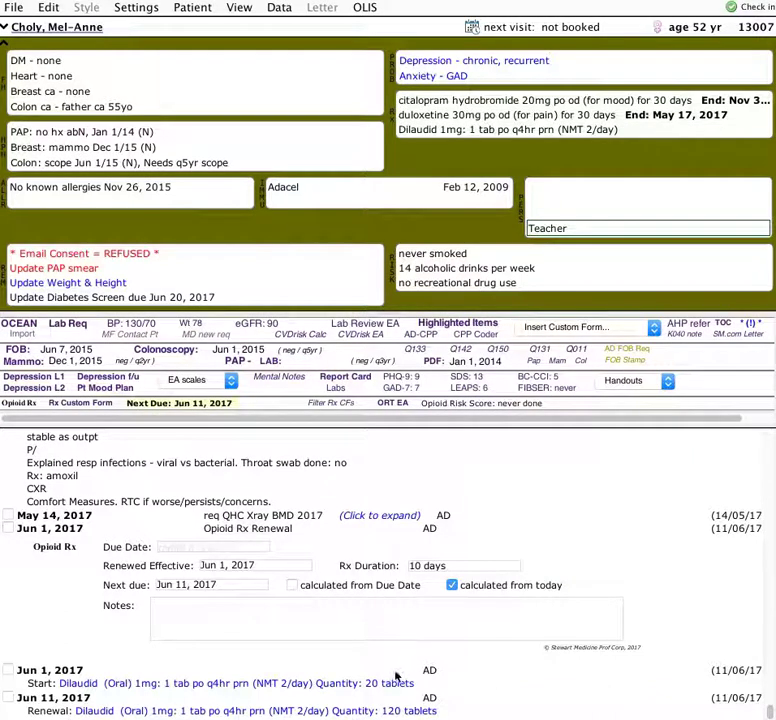
- Insert a new Opioid Rx Renewal form and set its Rx Duration to 60 days
click(62, 404)
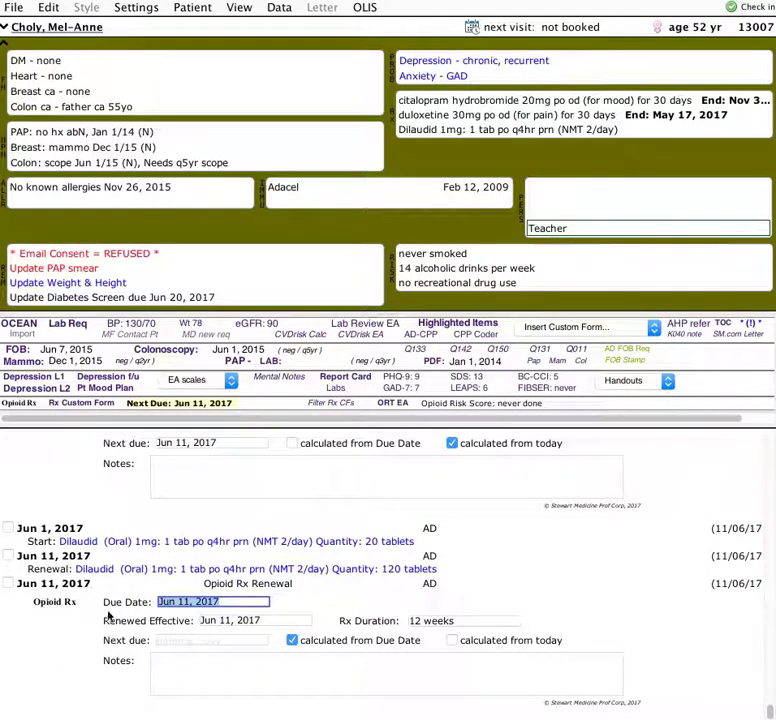
click(162, 620)
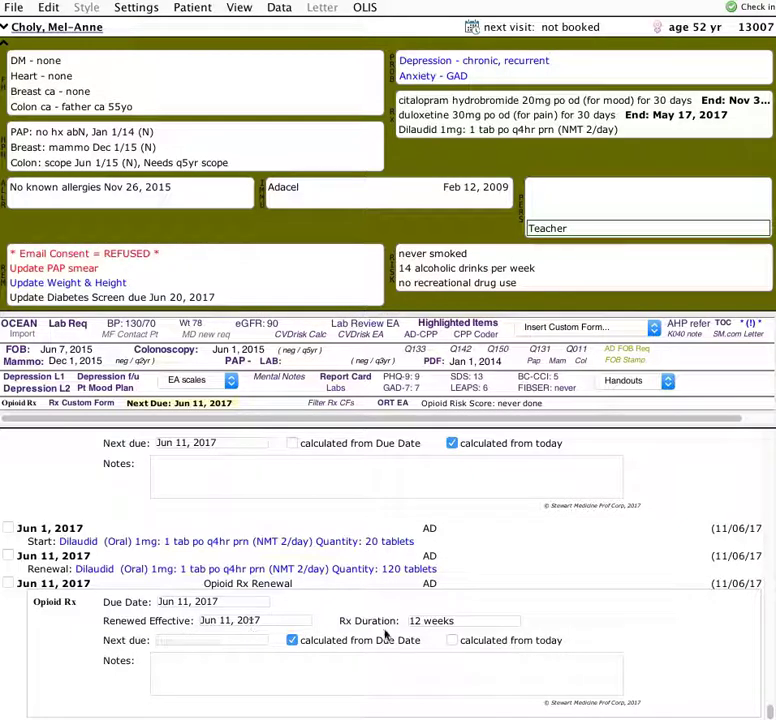
key(Tab)
key(Tab)
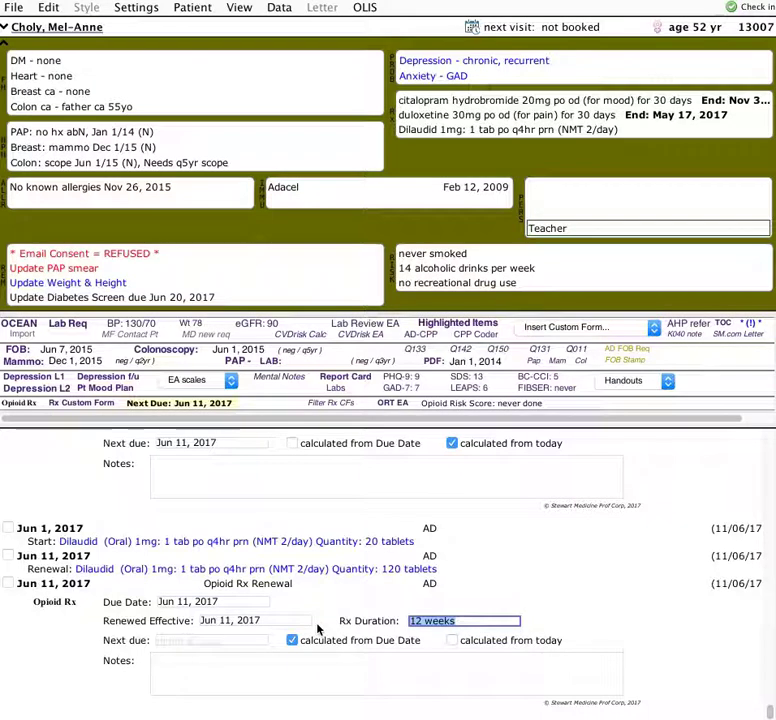
key(BackSpace)
text(60 days)
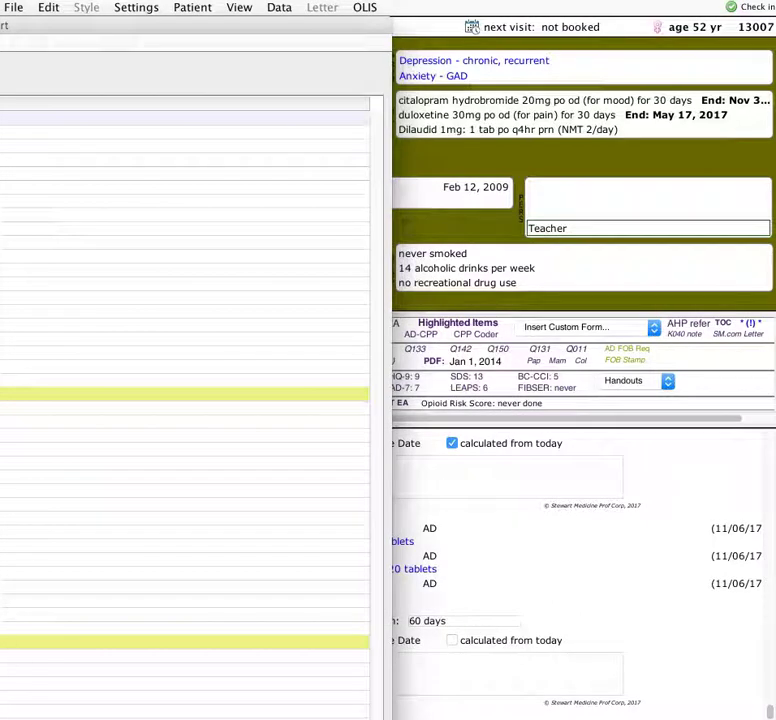
- Set the Next due date on the new Jun 11 renewal form to Aug 22, 2017
click(184, 118)
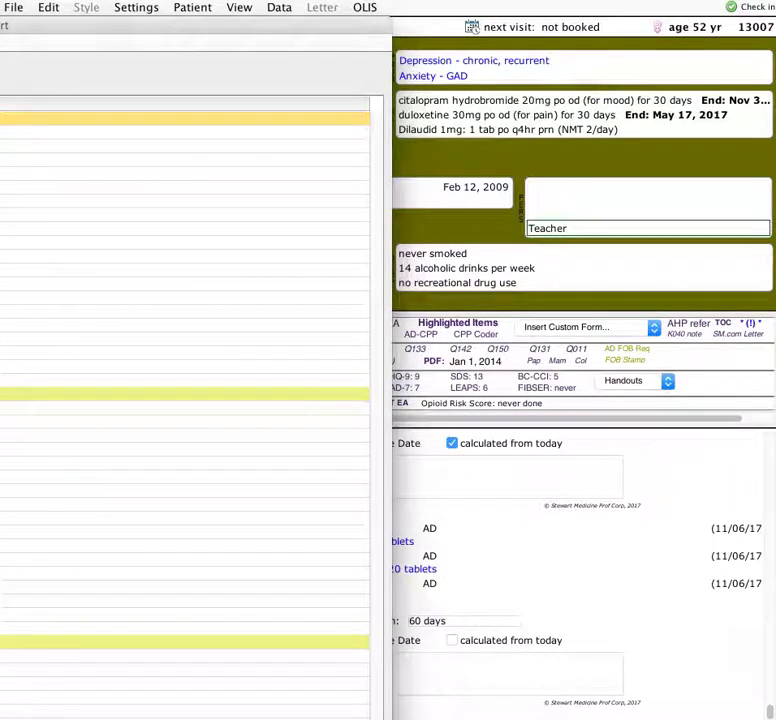
click(438, 238)
click(189, 638)
text(aug 22,)
key(Tab)
click(296, 680)
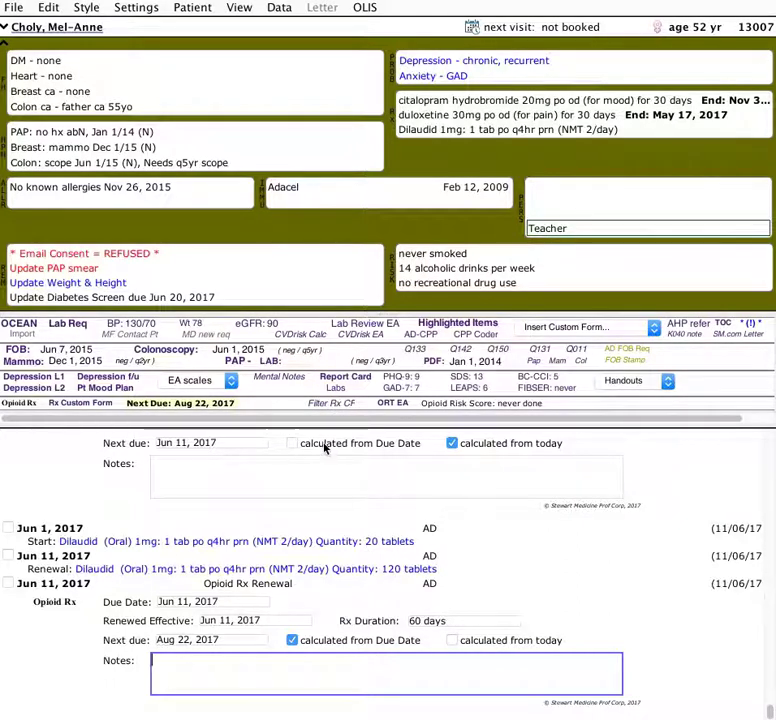
- Filter the chart to the Opioid Rx Renewal notes, review them with the profile collapsed, and restore the full chart view
click(336, 405)
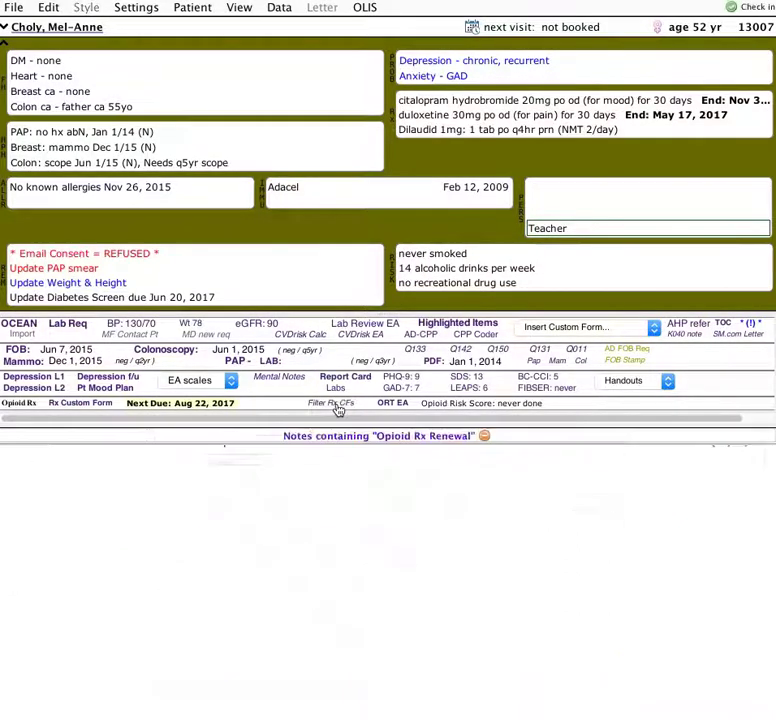
scroll(310, 508, up, 3)
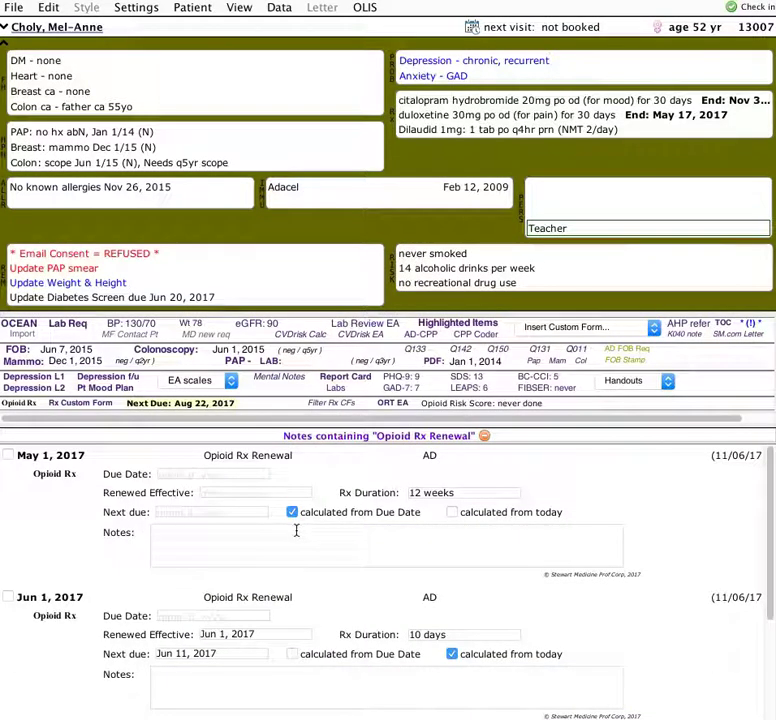
click(4, 43)
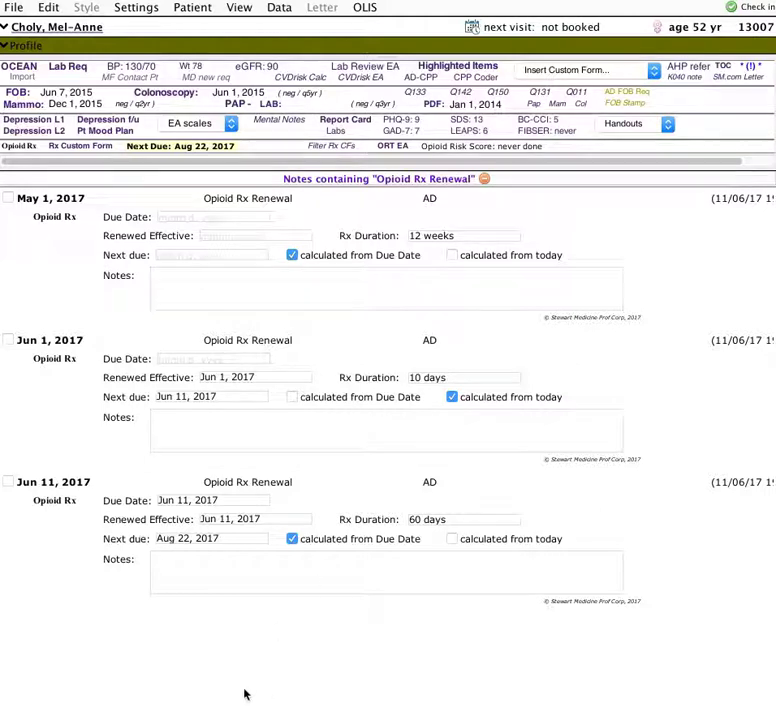
key(super+shift+p)
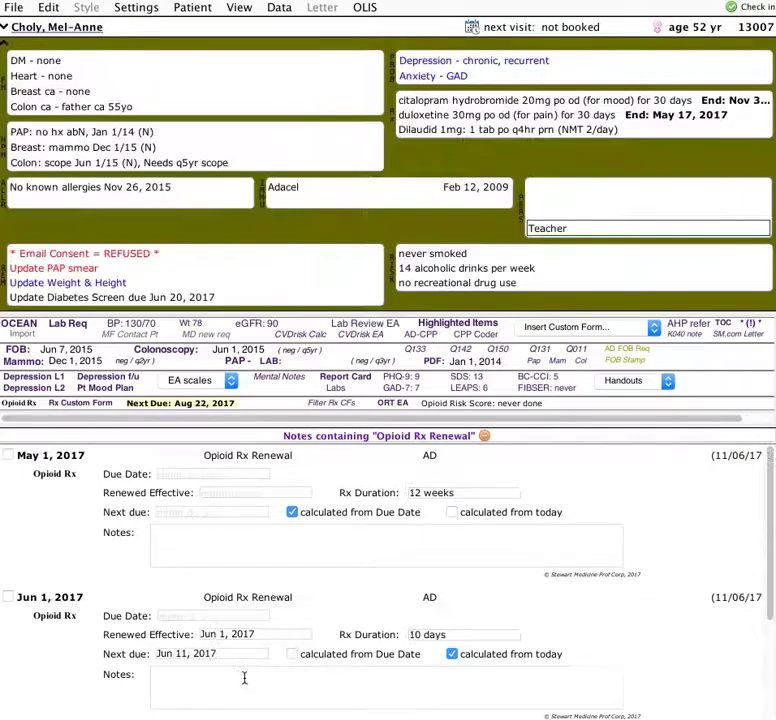
key(Escape)
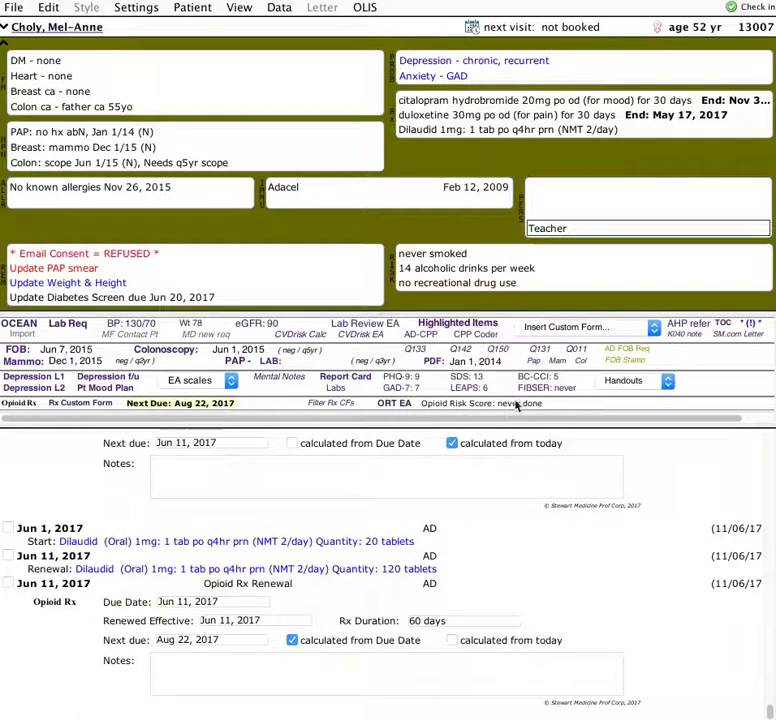
- Insert the Opioid Risk Tool questionnaire into the chart and mark the patient as female
click(392, 404)
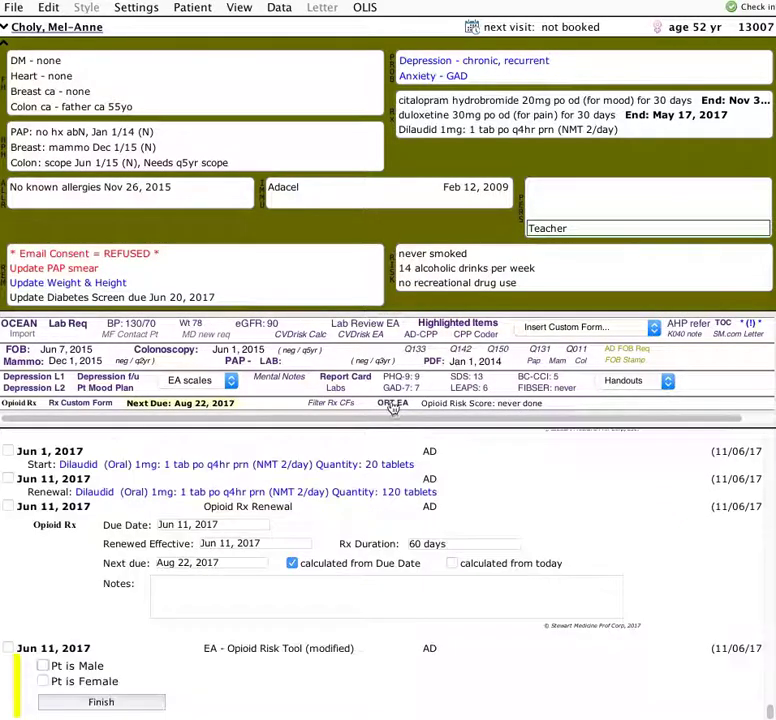
click(55, 684)
scroll(130, 670, down, 4)
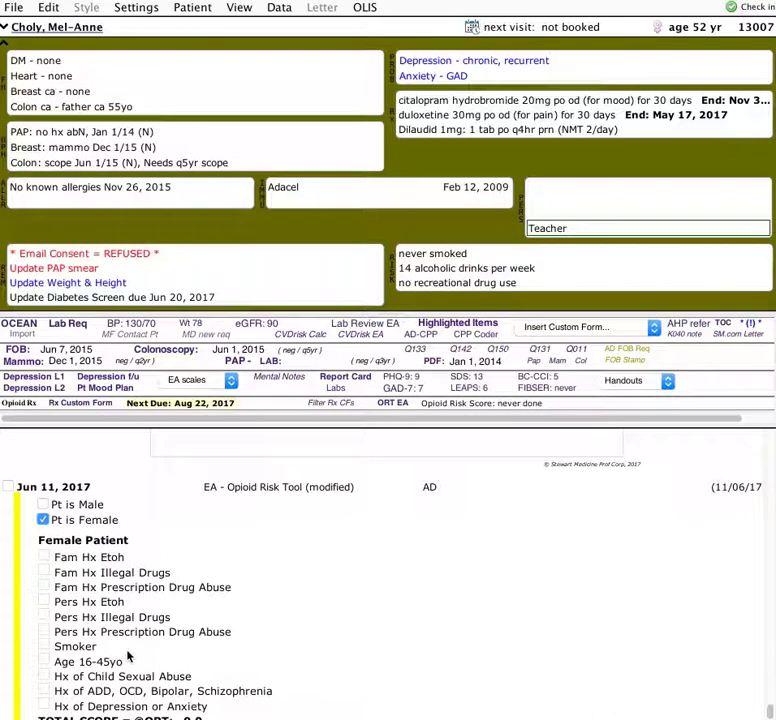
scroll(128, 656, down, 1)
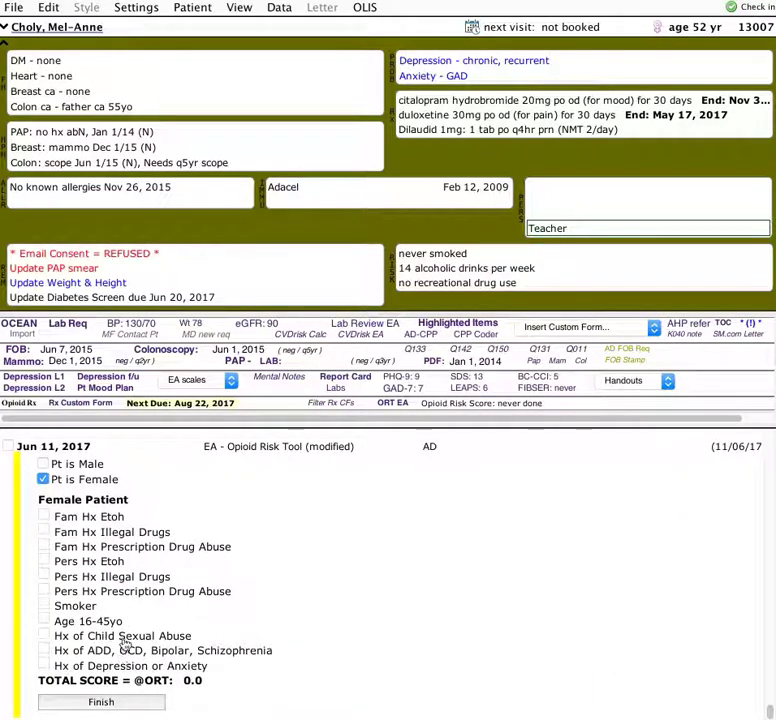
- Answer Yes to family history of illegal drugs, family history of prescription drug abuse and age 16-45yo, and No to all other risk items
click(44, 516)
click(44, 532)
click(44, 547)
click(44, 561)
click(44, 547)
click(44, 532)
click(44, 576)
click(44, 591)
click(44, 606)
double_click(44, 621)
click(44, 636)
click(44, 651)
click(43, 665)
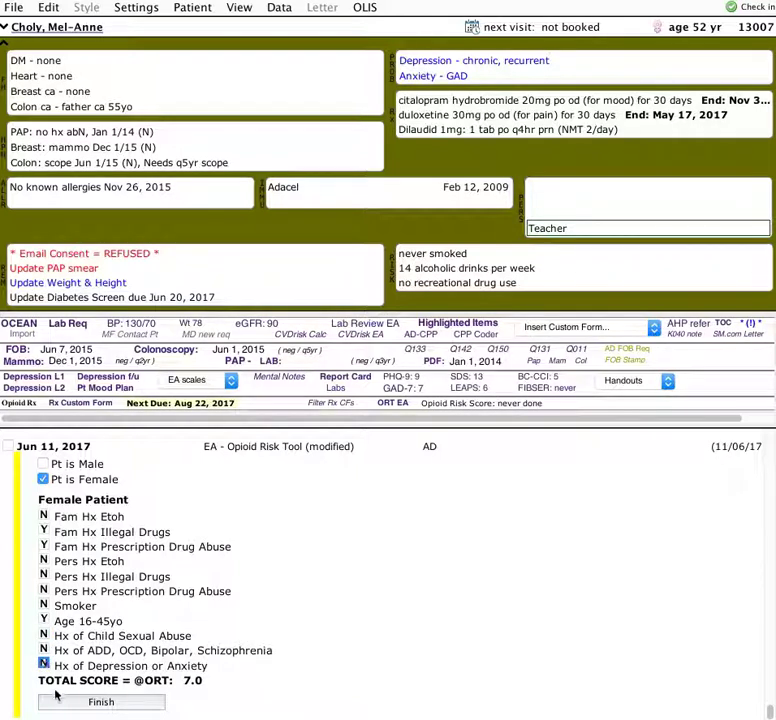
- Finish the Opioid Risk Tool questionnaire to generate its summary note, and highlight the ORT total score in that note
click(88, 703)
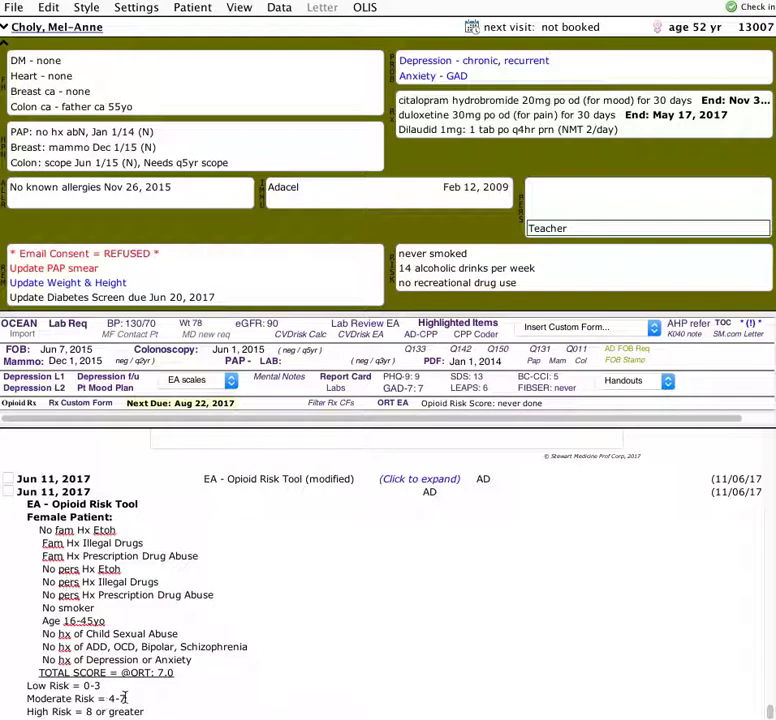
click(237, 606)
drag(121, 673, 174, 673)
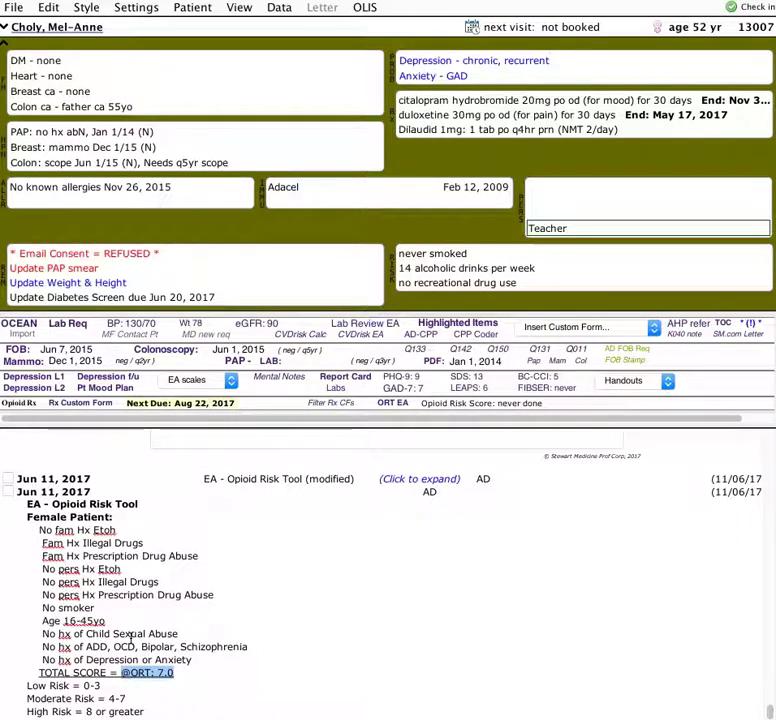
click(187, 597)
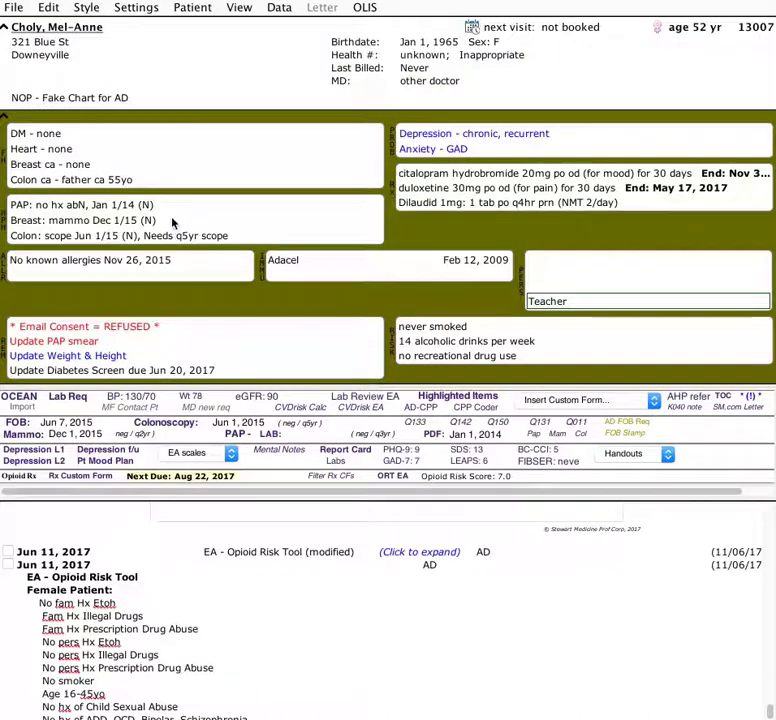
click(135, 8)
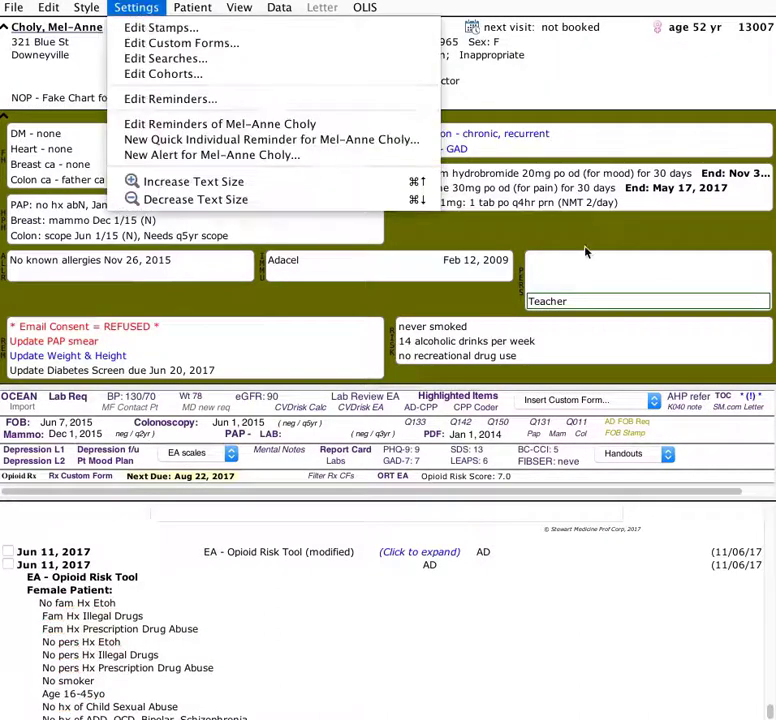
click(650, 256)
click(128, 11)
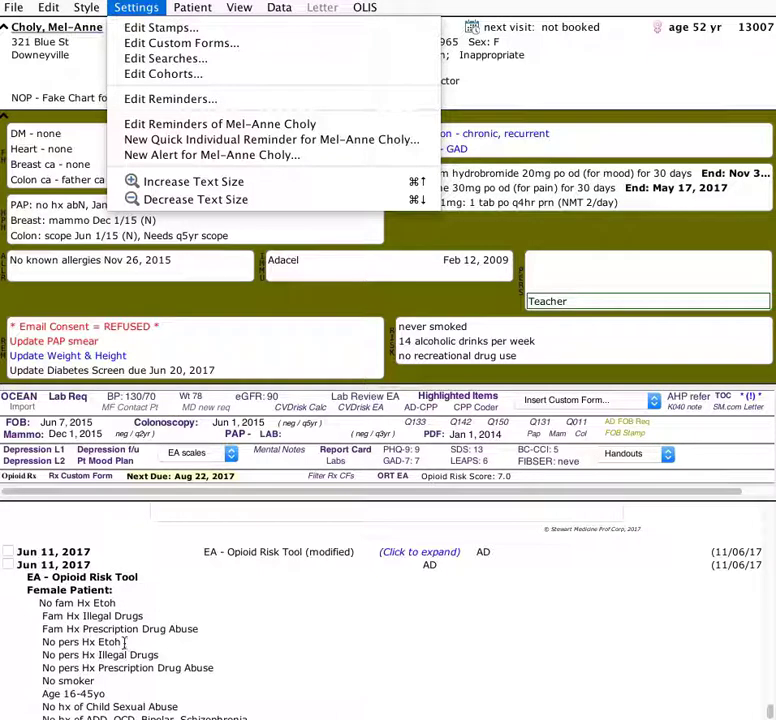
click(149, 633)
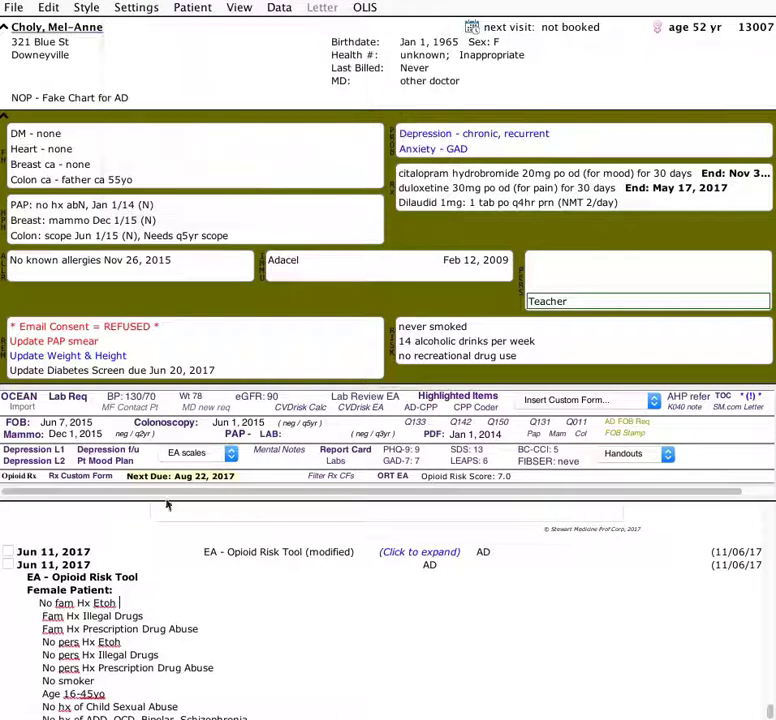
- Open the patient record search, filter the saved searches by "vacat" and select Vacation Opioid Rxs
click(192, 10)
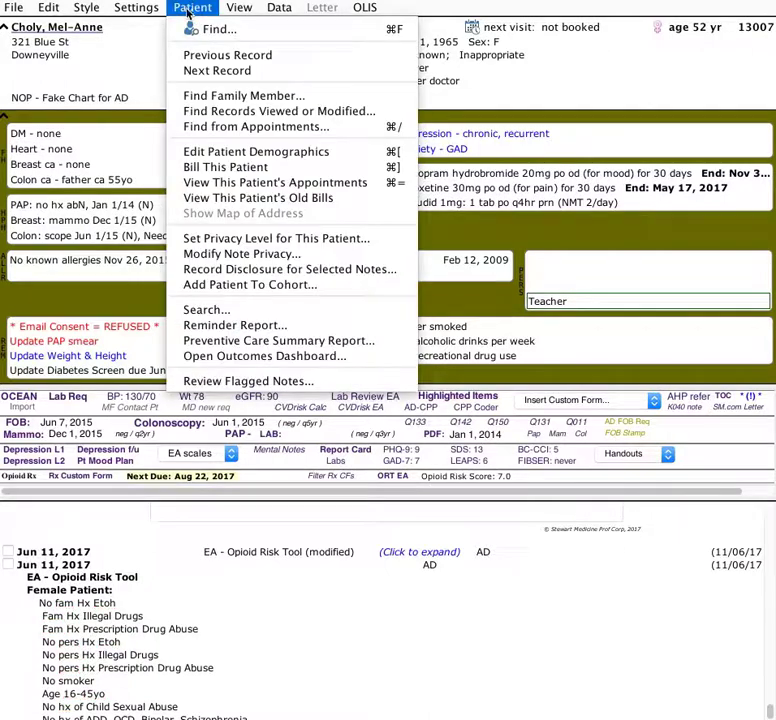
mouse_move(145, 10)
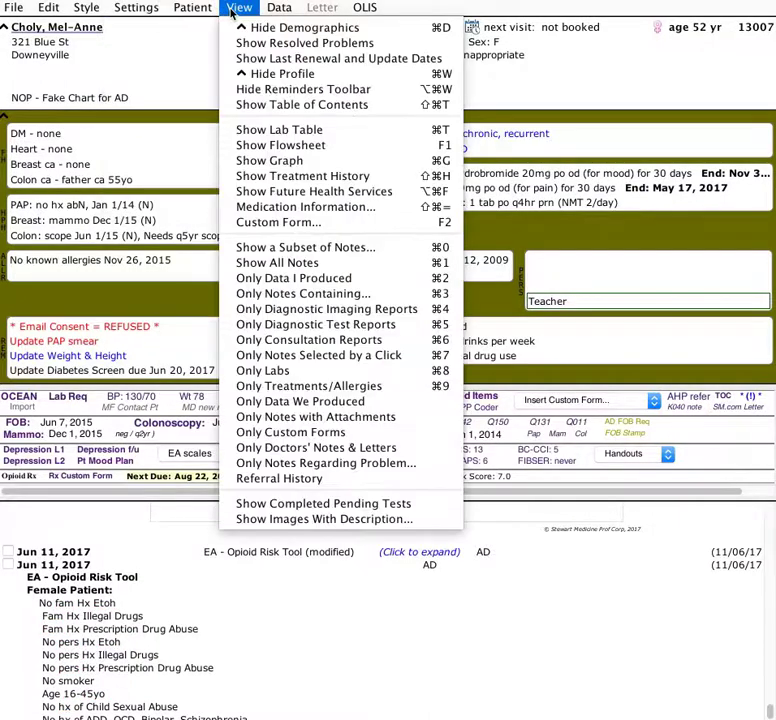
mouse_move(201, 12)
click(212, 311)
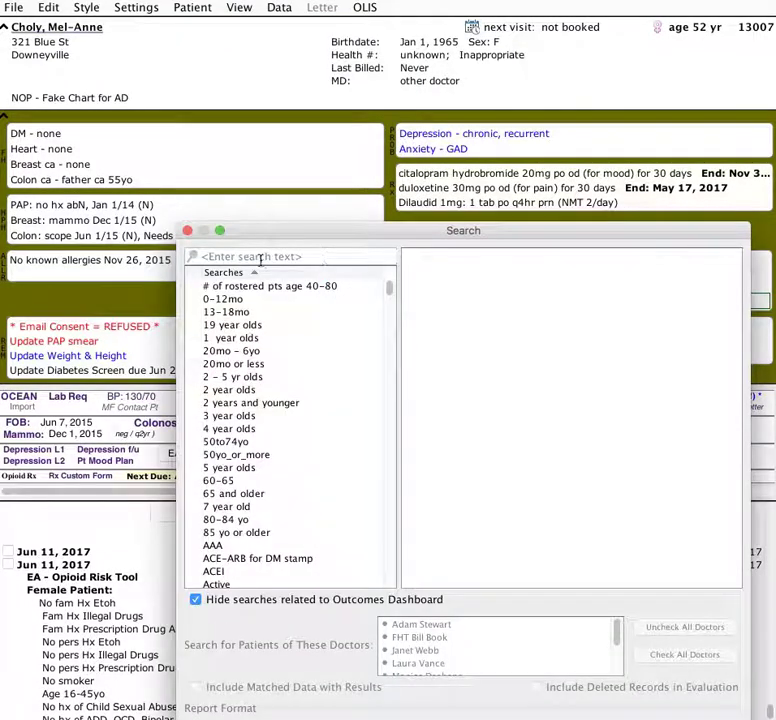
click(260, 258)
text(vacat)
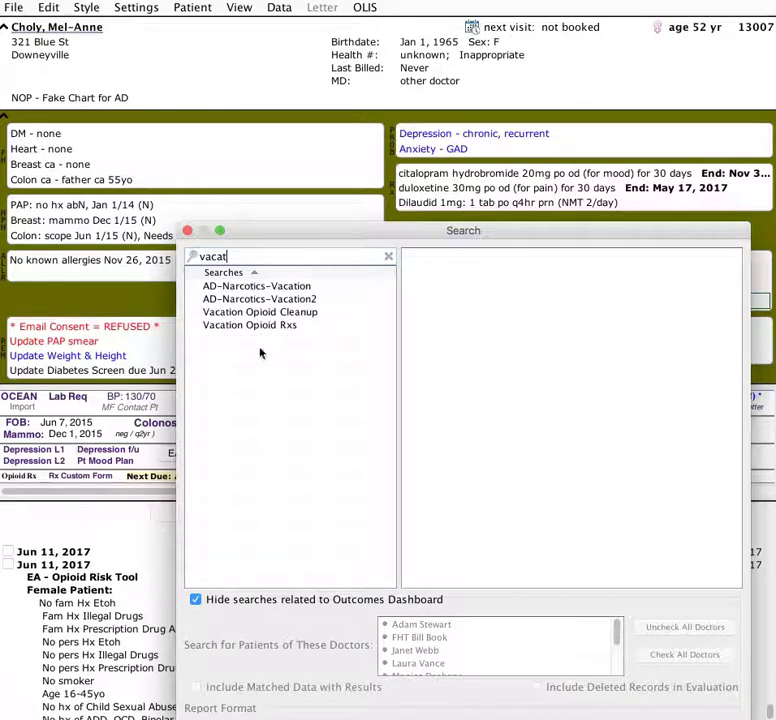
click(246, 328)
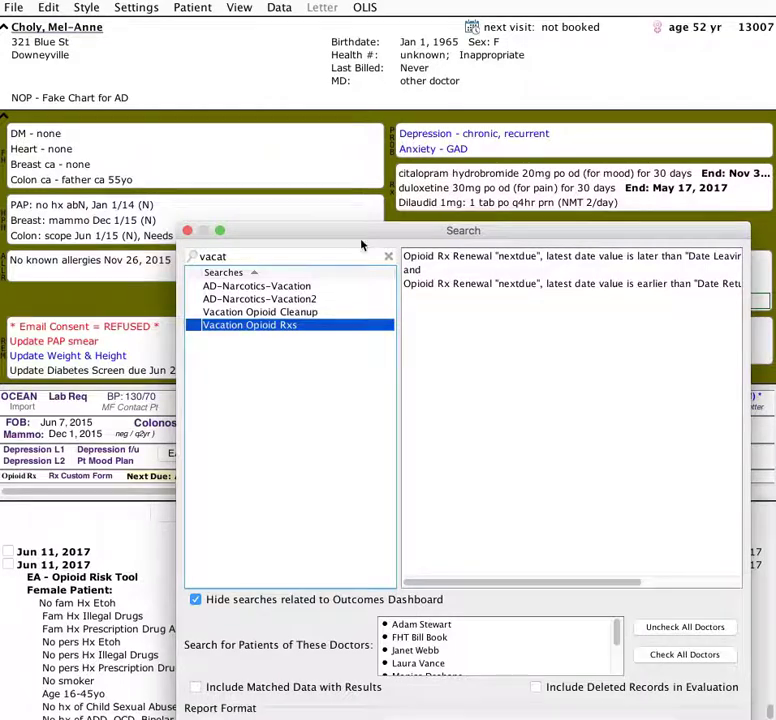
- Examine the search's next-due criteria alongside the Next due field of the Opioid Rx Renewal note in the chart
drag(328, 234, 284, 229)
drag(137, 253, 77, 238)
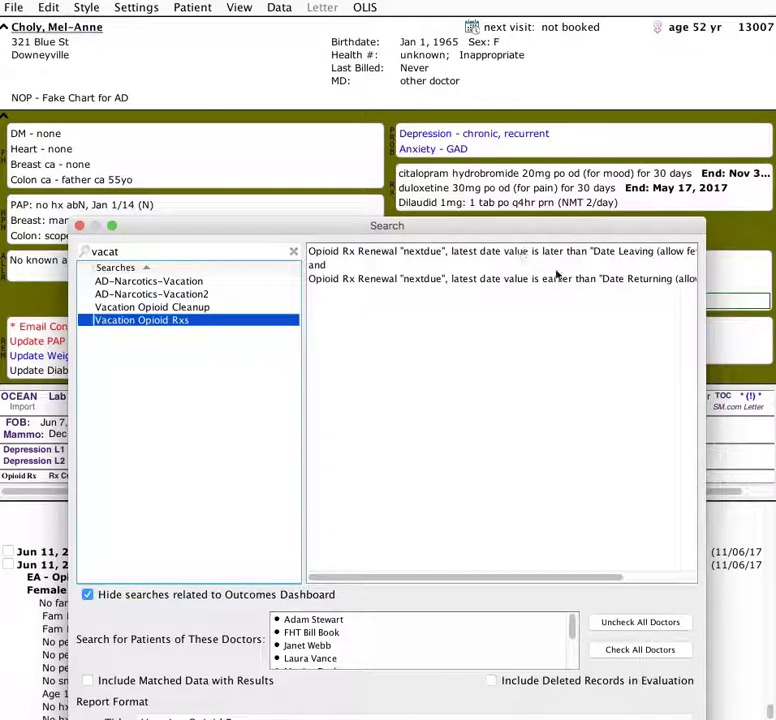
drag(495, 234, 706, 338)
scroll(139, 582, up, 3)
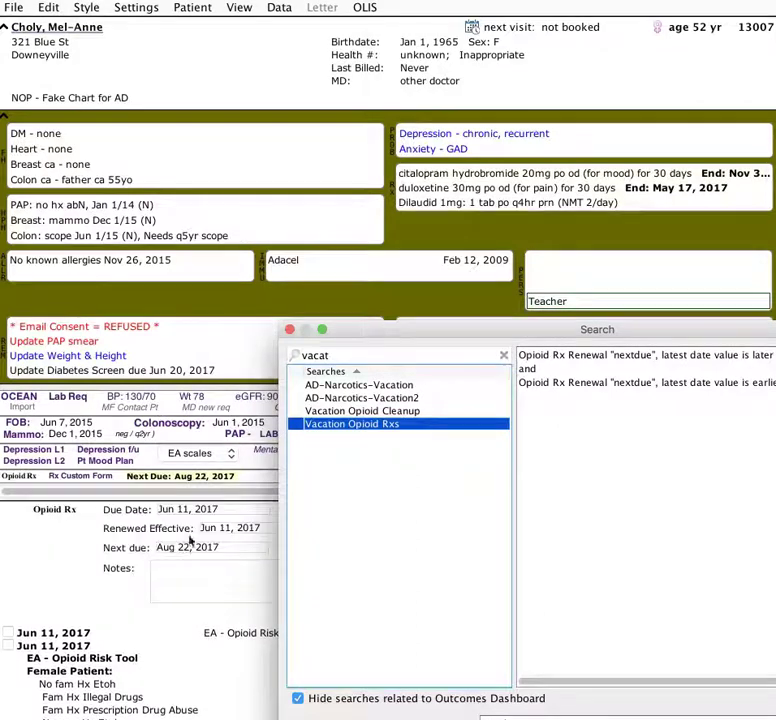
click(407, 319)
scroll(170, 620, up, 5)
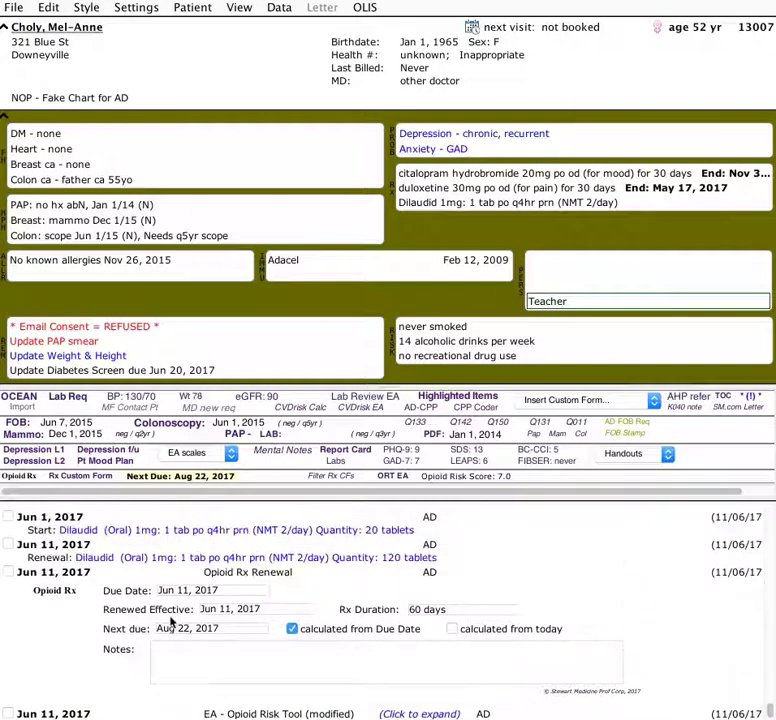
click(186, 668)
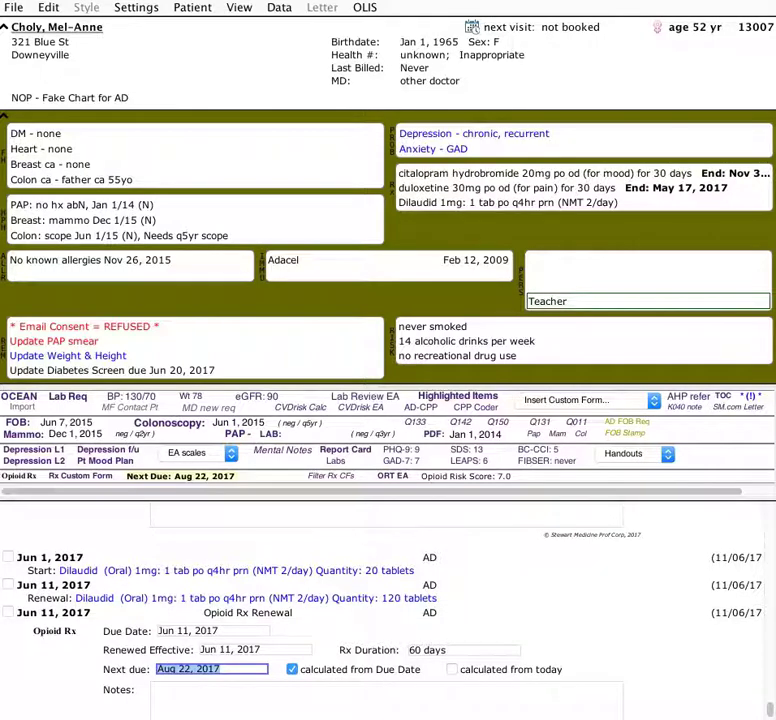
- Limit the Vacation Opioid Rxs search to patients of "Other doctor" only and bring the whole search window into view
drag(775, 252, 333, 254)
click(700, 640)
scroll(502, 656, down, 5)
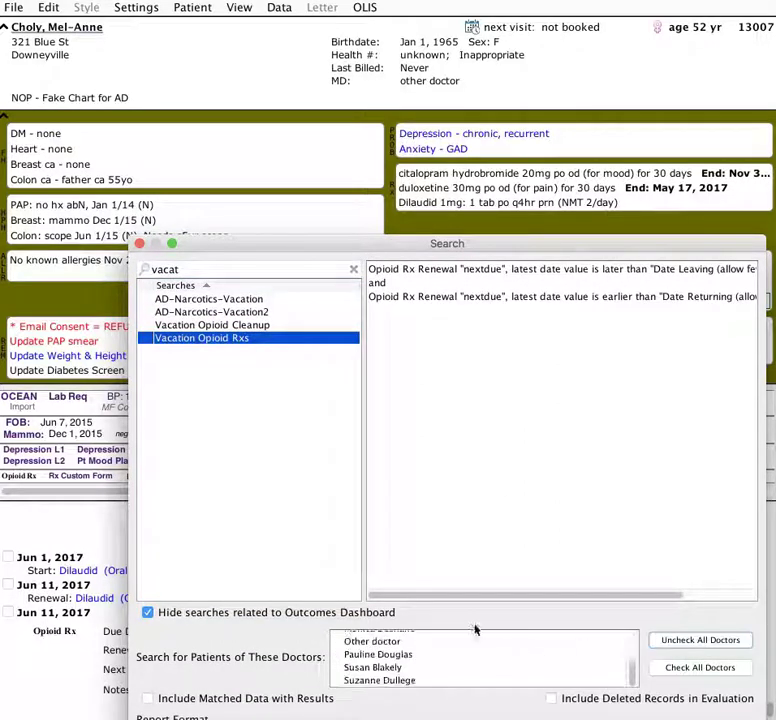
click(398, 646)
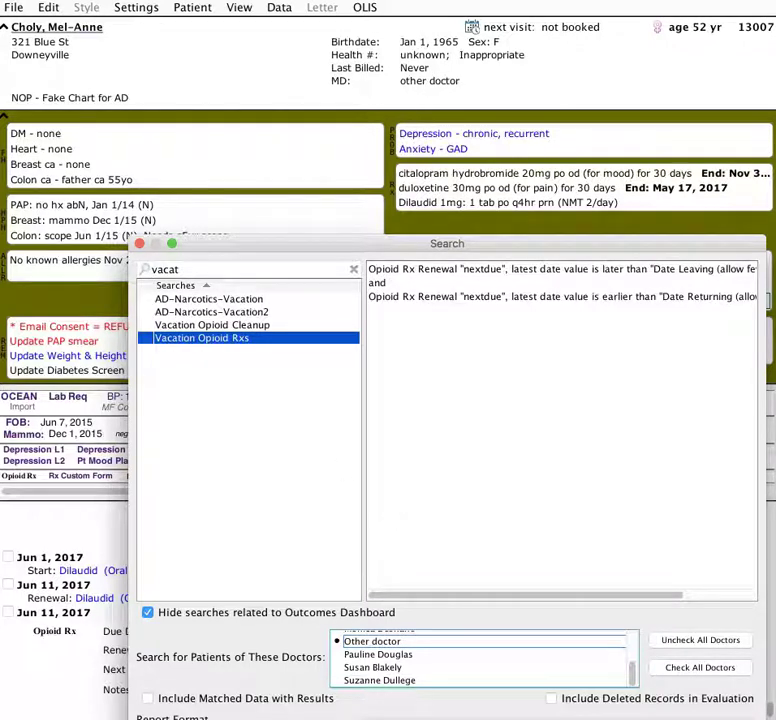
drag(471, 248, 368, 35)
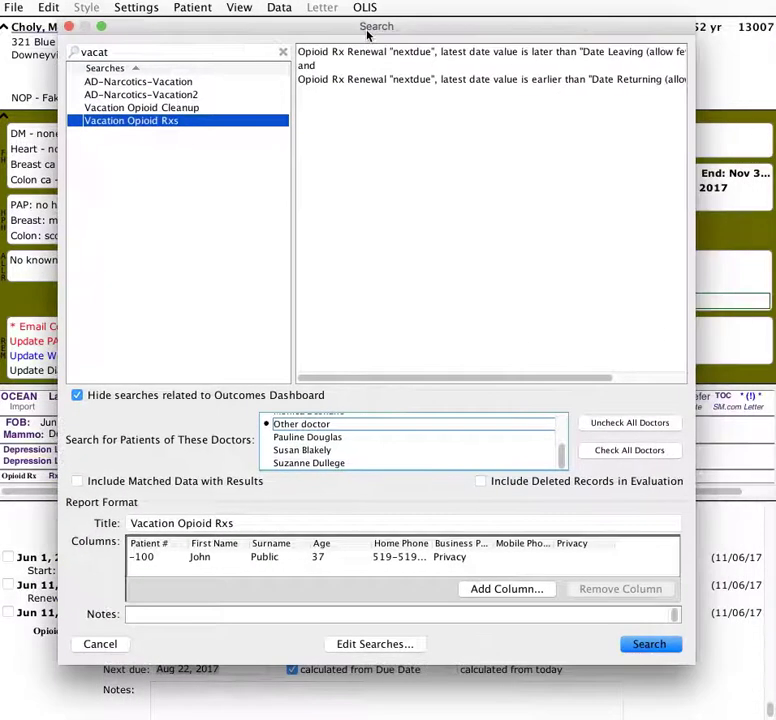
- Run the search with leaving date Aug 5, 17 and returning date Sep 5, 17, and close the report after reviewing it
click(648, 644)
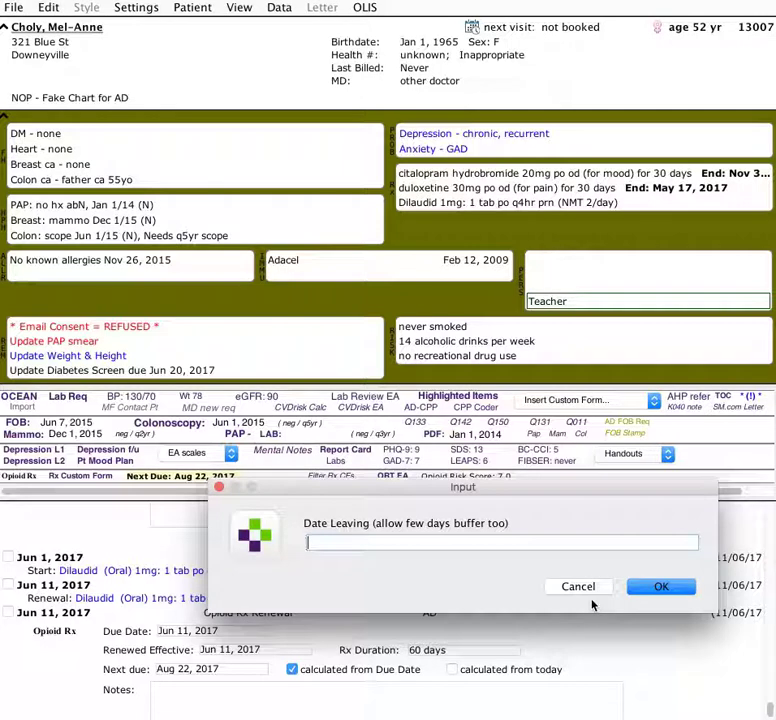
text(ug 5, 17)
click(667, 586)
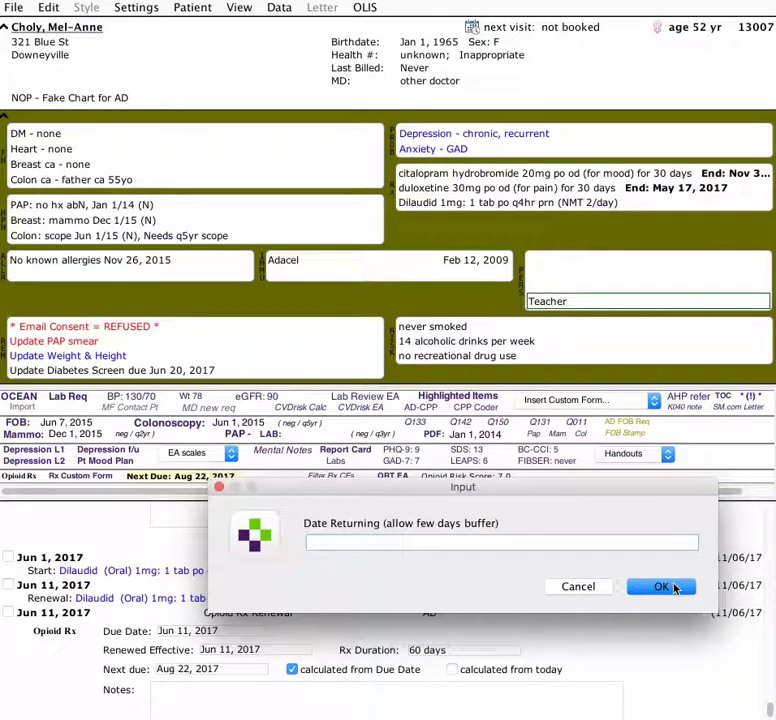
text(sep 5, 17)
click(673, 587)
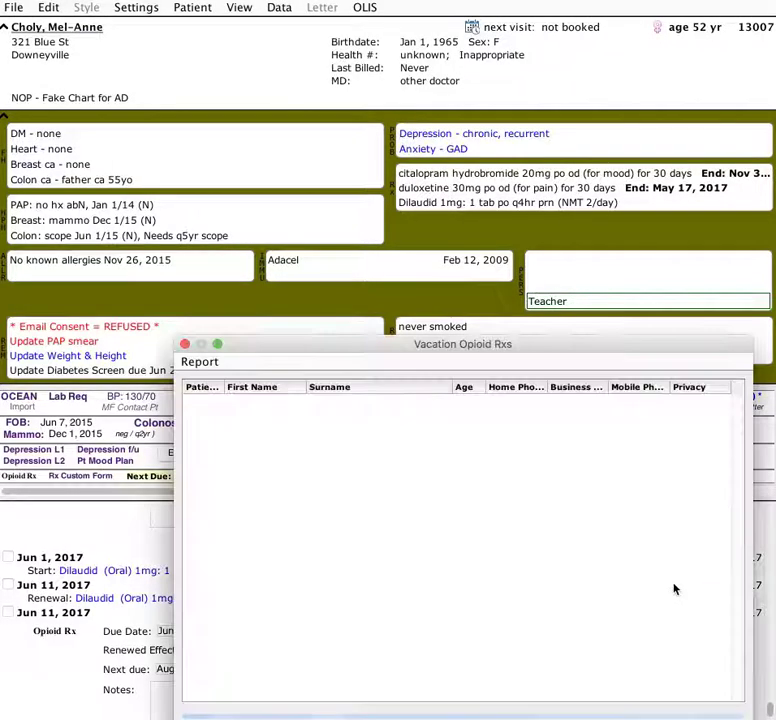
drag(454, 346, 443, 203)
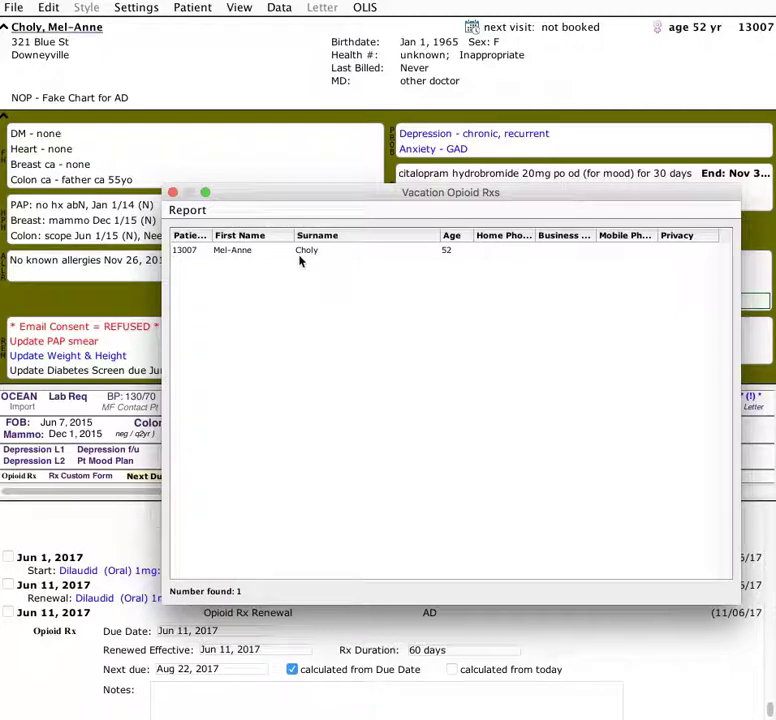
click(172, 192)
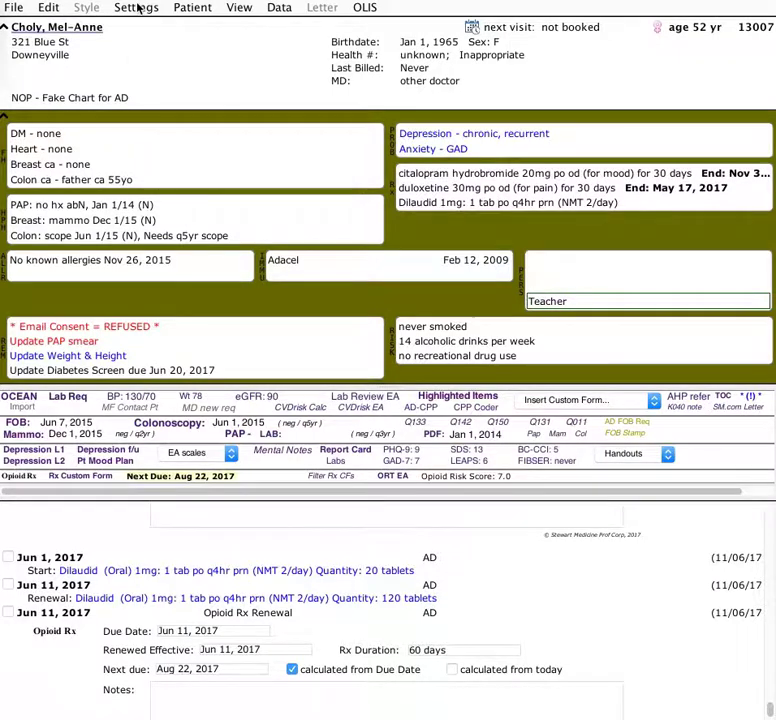
- Reopen the patient record search, filter the saved searches by "vacatio" and select Vacation Opioid Cleanup
click(170, 8)
click(201, 308)
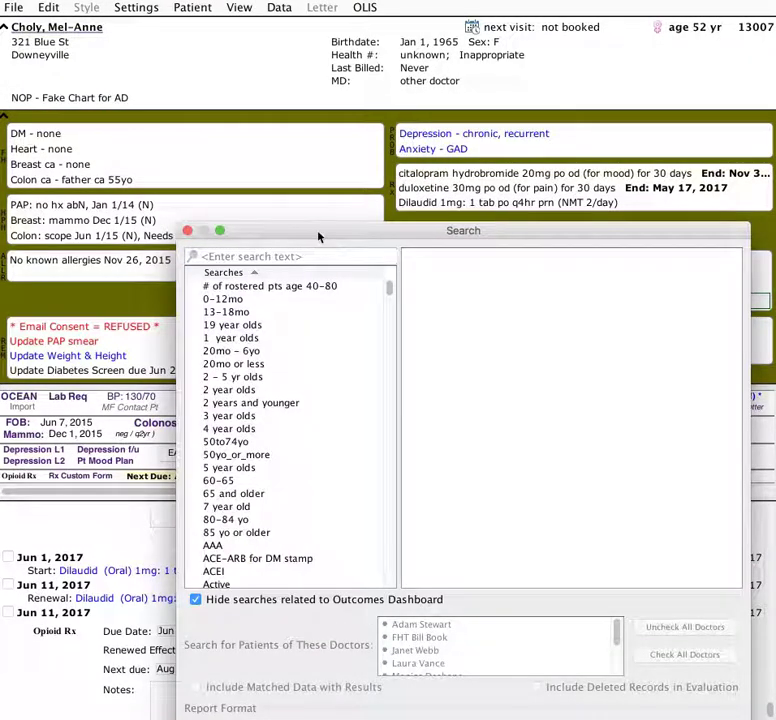
drag(317, 240, 303, 217)
click(271, 233)
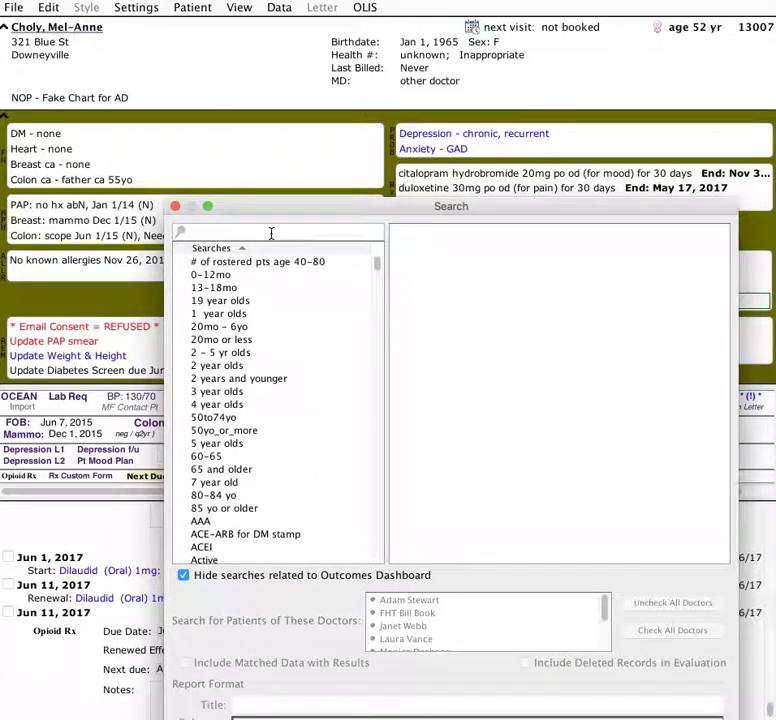
text(vac)
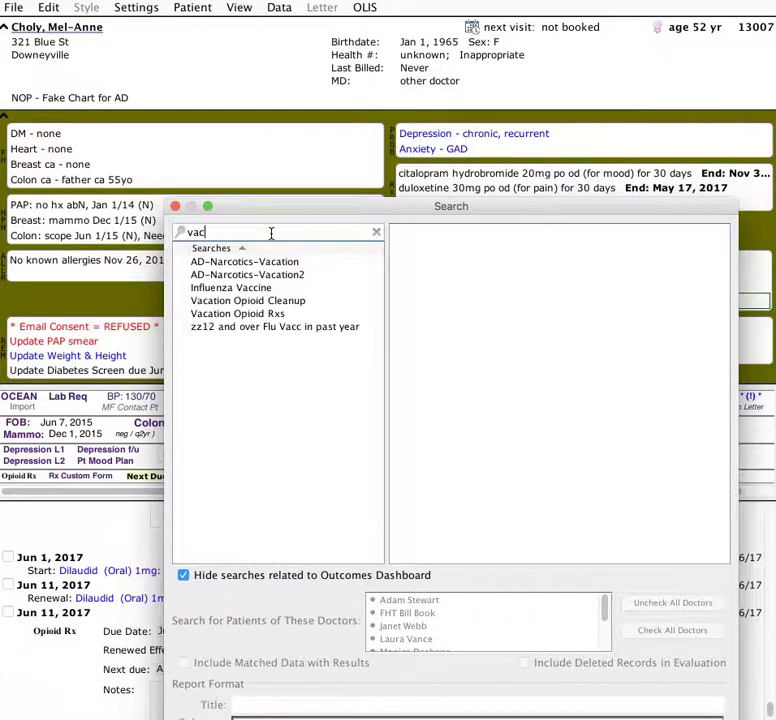
text(atio)
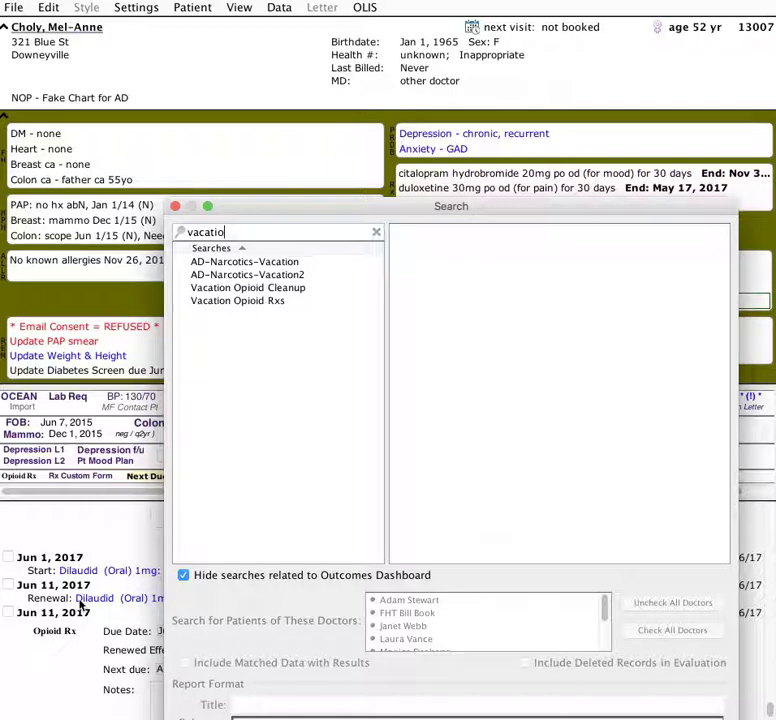
click(220, 289)
- Widen the search window to review the full Vacation Opioid Cleanup criteria, and close it without running the search
drag(272, 210, 177, 133)
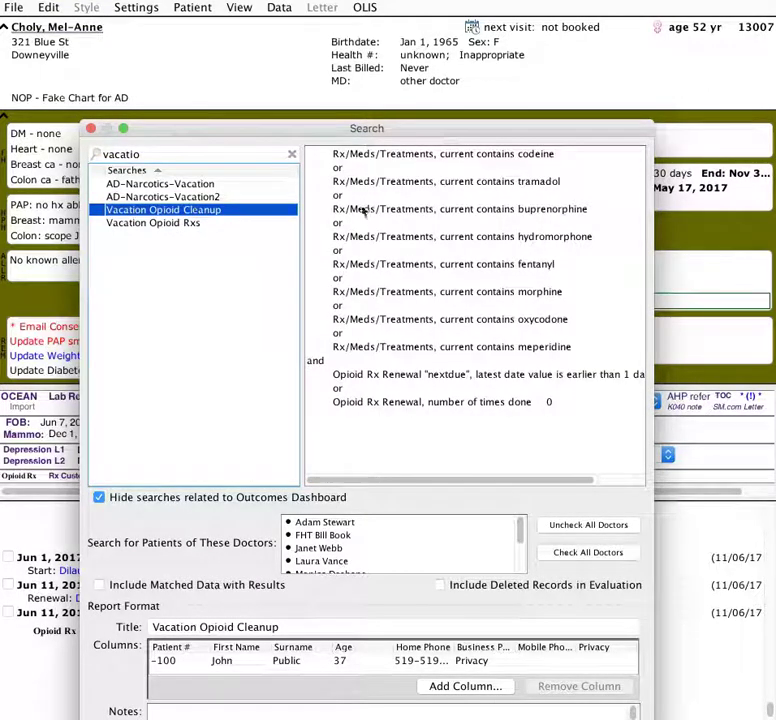
drag(656, 181, 731, 187)
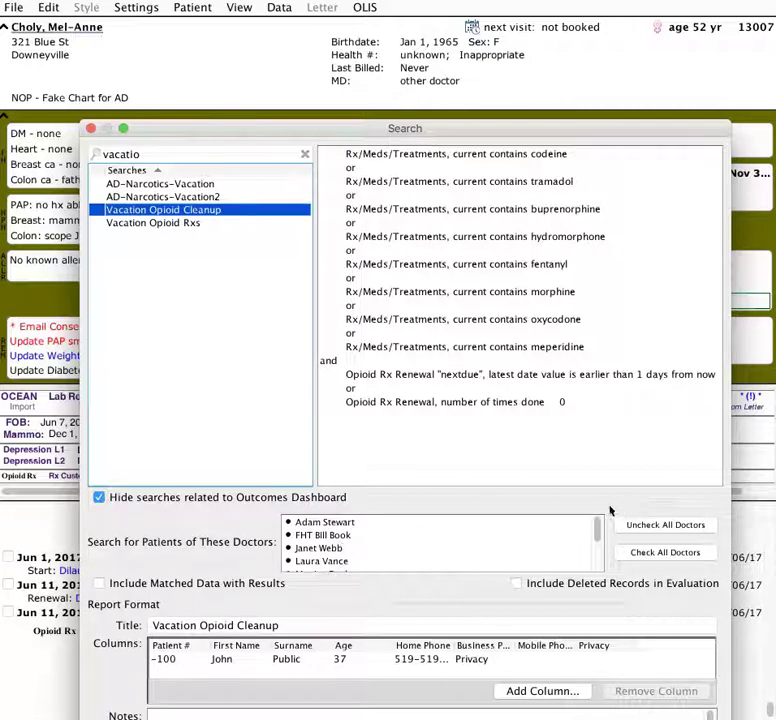
click(91, 128)
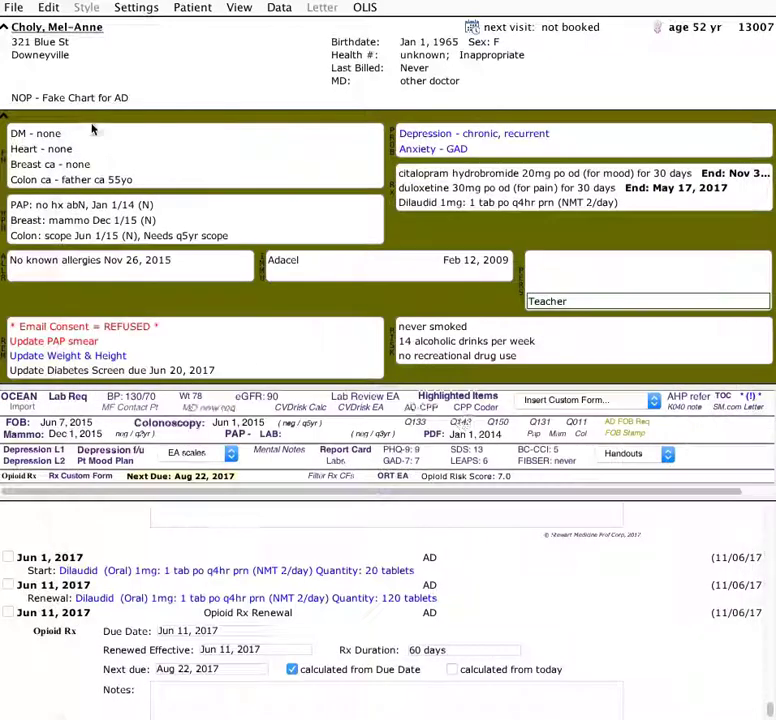